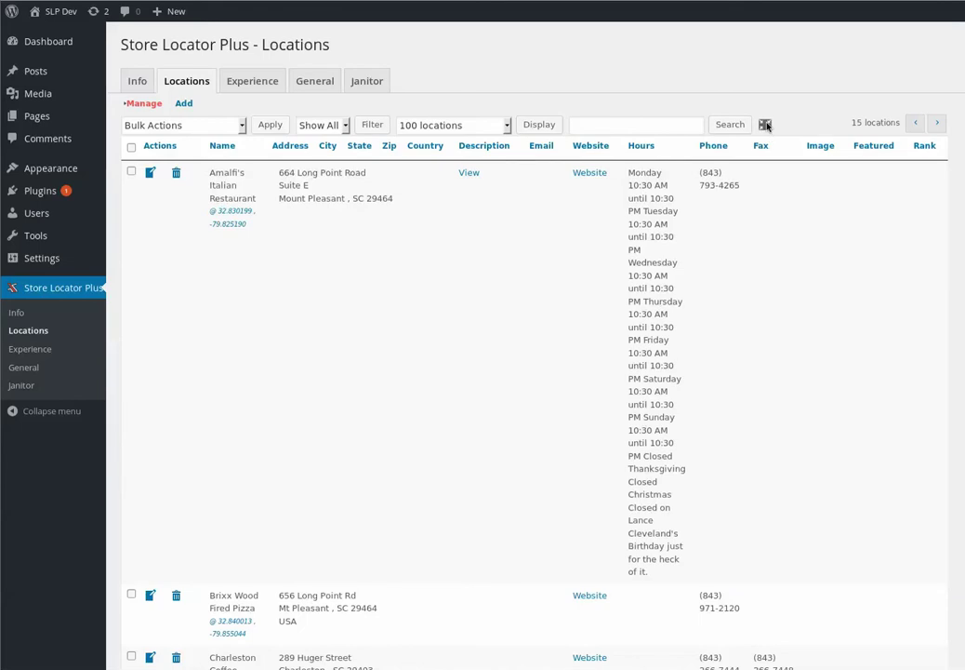
- Hide the Fax, Phone, Website, Email and Image columns of the locations table, and restore the full set of columns
left_click(471, 126)
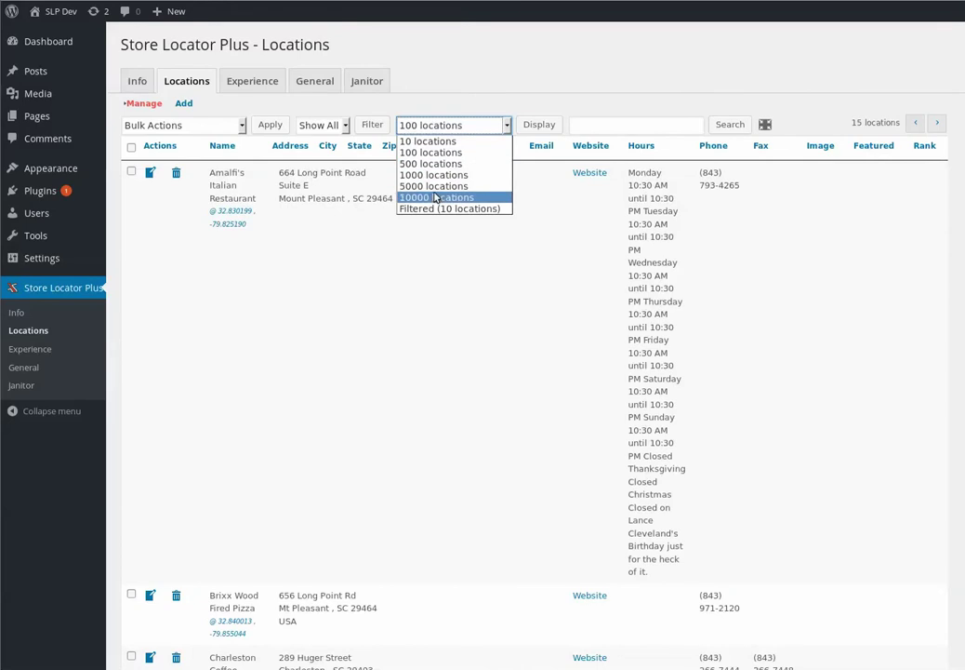
left_click(444, 131)
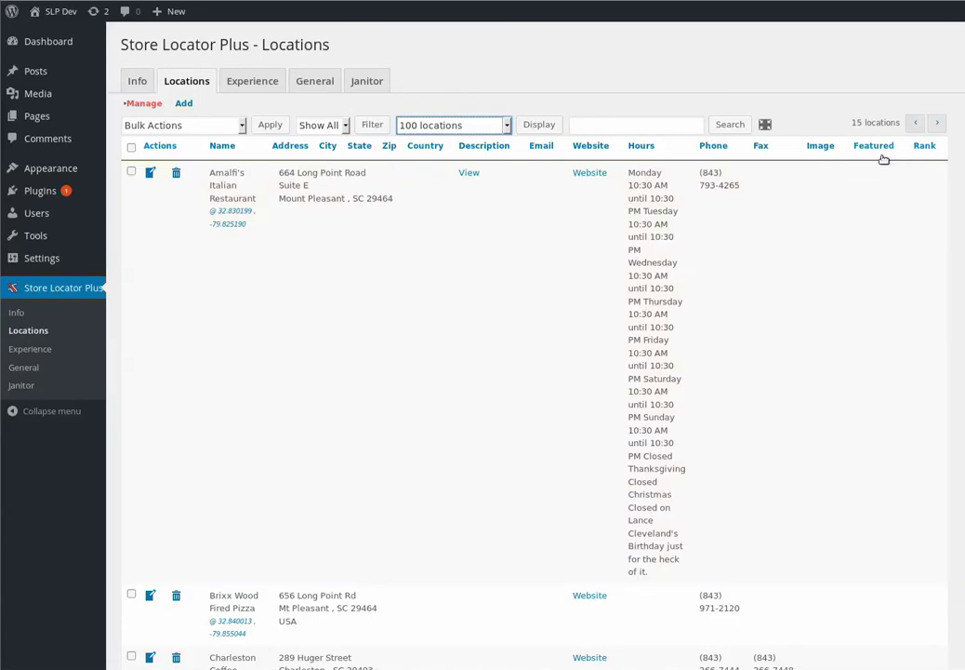
left_click(764, 125)
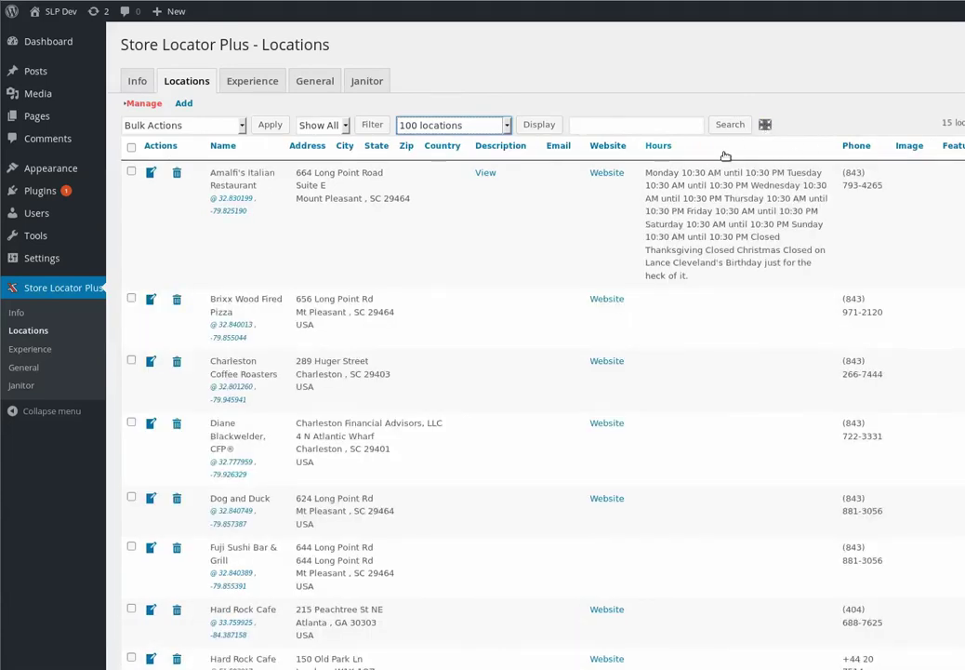
left_click_drag(856, 149, 764, 126)
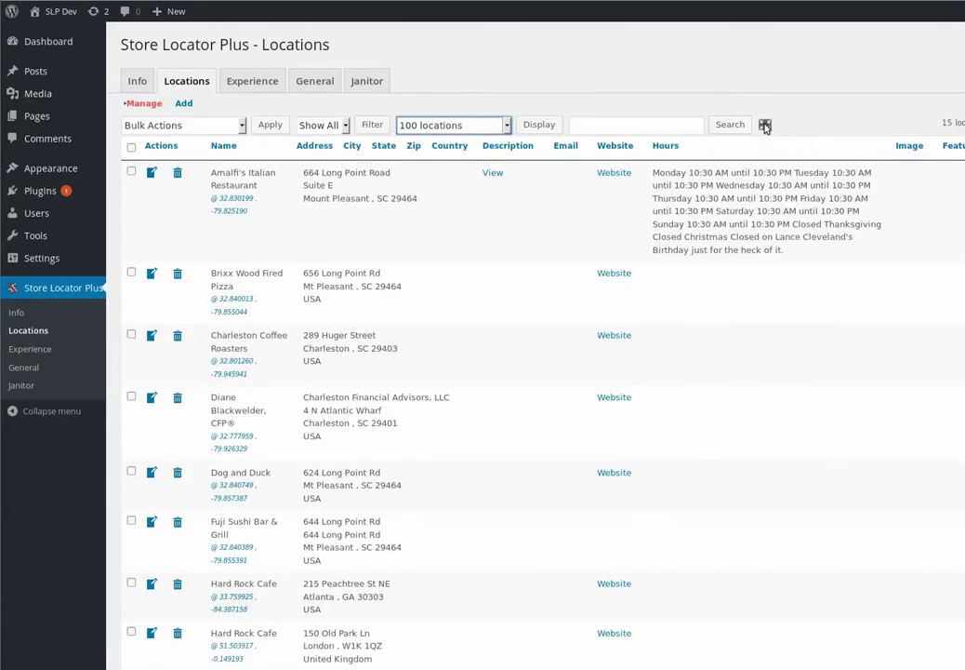
left_click_drag(621, 146, 764, 126)
left_click_drag(572, 146, 761, 128)
left_click_drag(577, 146, 758, 125)
left_click_drag(927, 146, 766, 125)
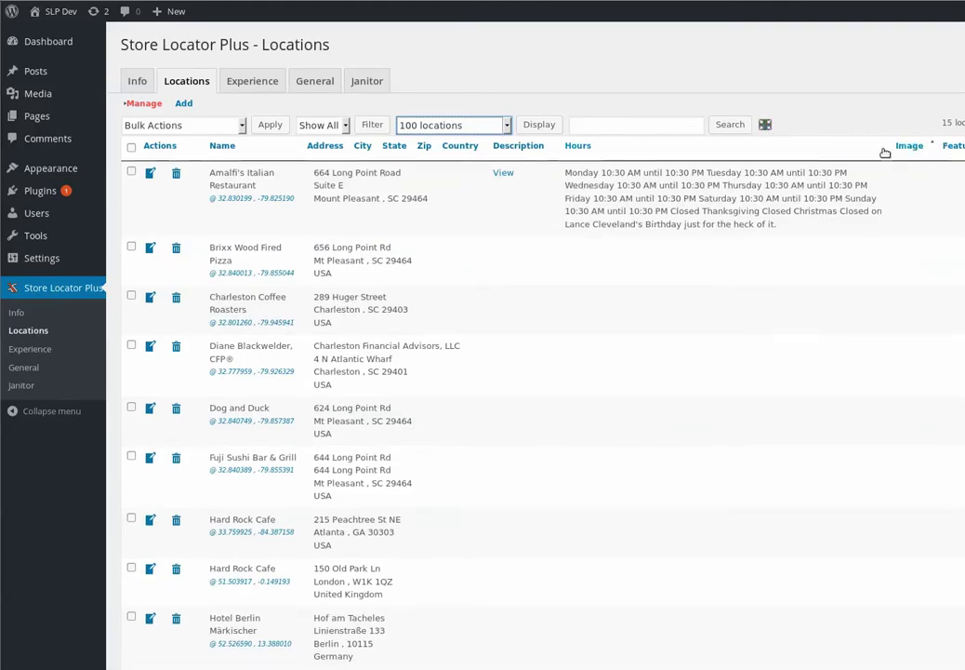
left_click_drag(900, 151, 765, 129)
left_click_drag(953, 145, 764, 126)
left_click_drag(958, 145, 765, 125)
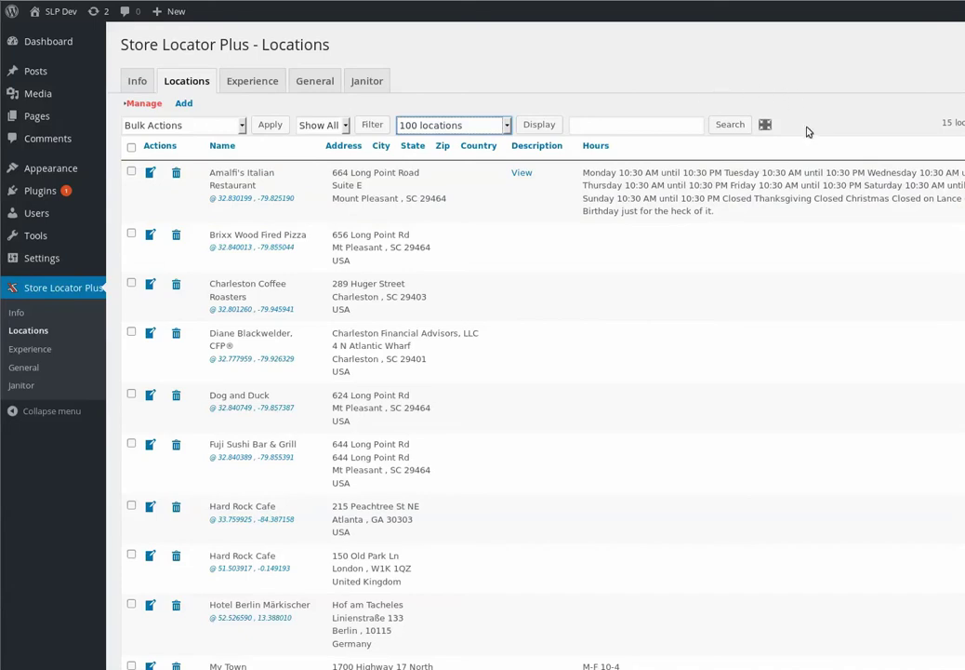
left_click(766, 124)
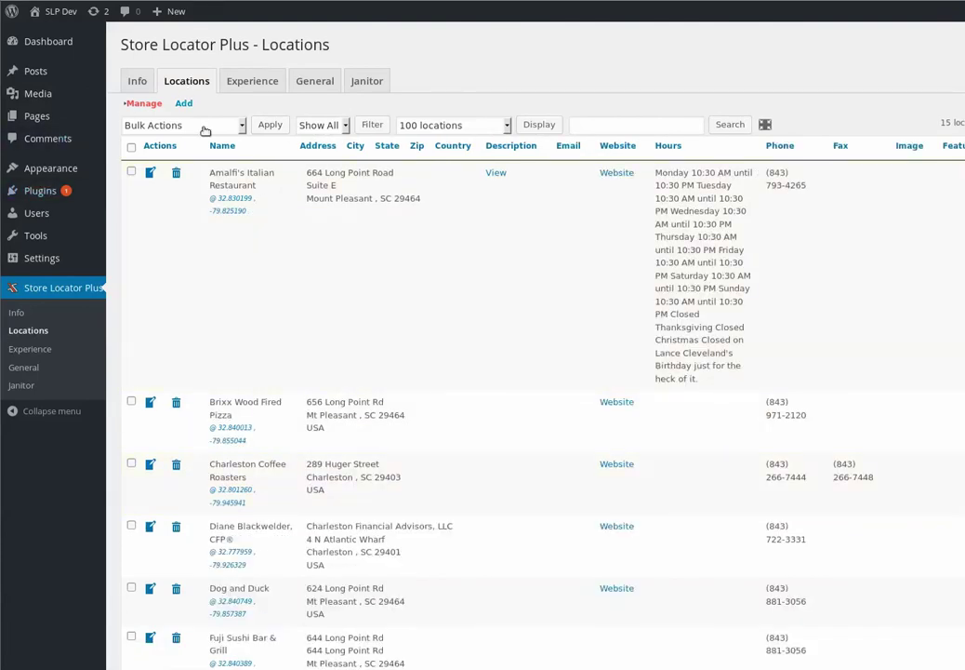
- Try to hide the combined Address, City, State, Zip and Country column of the locations table
left_click_drag(415, 151, 764, 124)
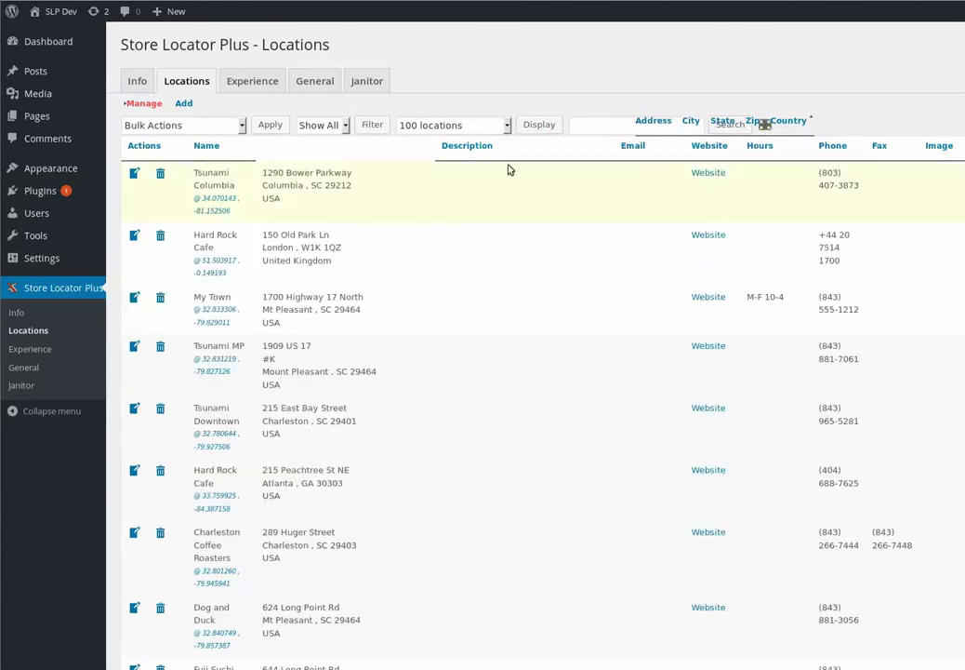
mouse_move(476, 151)
left_mouse_down()
mouse_move(636, 126)
mouse_move(763, 120)
mouse_move(457, 205)
mouse_move(465, 153)
left_mouse_up()
left_click_drag(719, 125, 758, 124)
left_click_drag(507, 147, 758, 124)
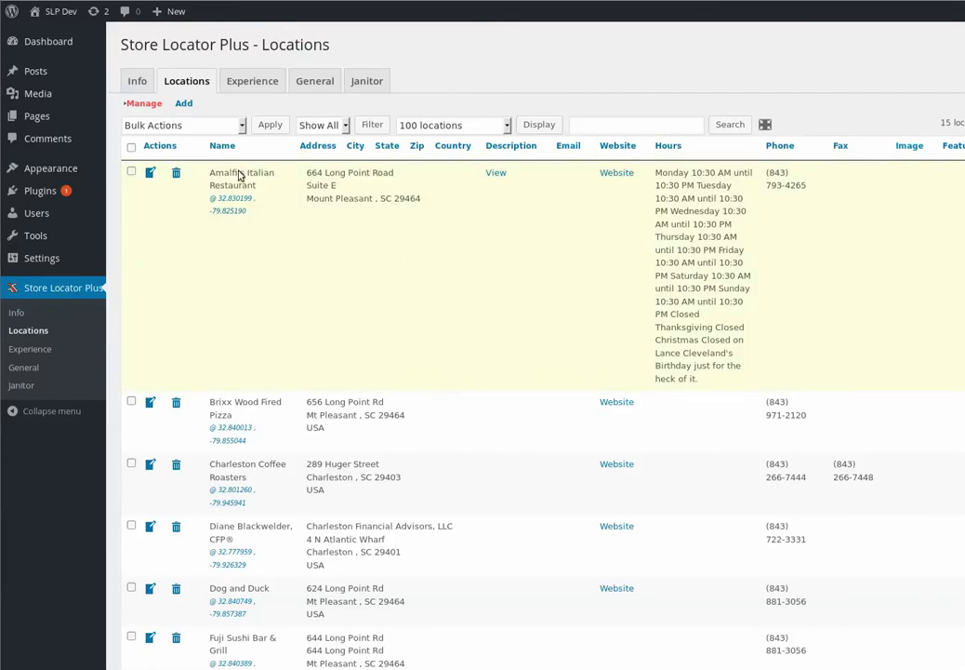
- Limit the locations table to 10 locations per page and sort it by Description
left_click(449, 127)
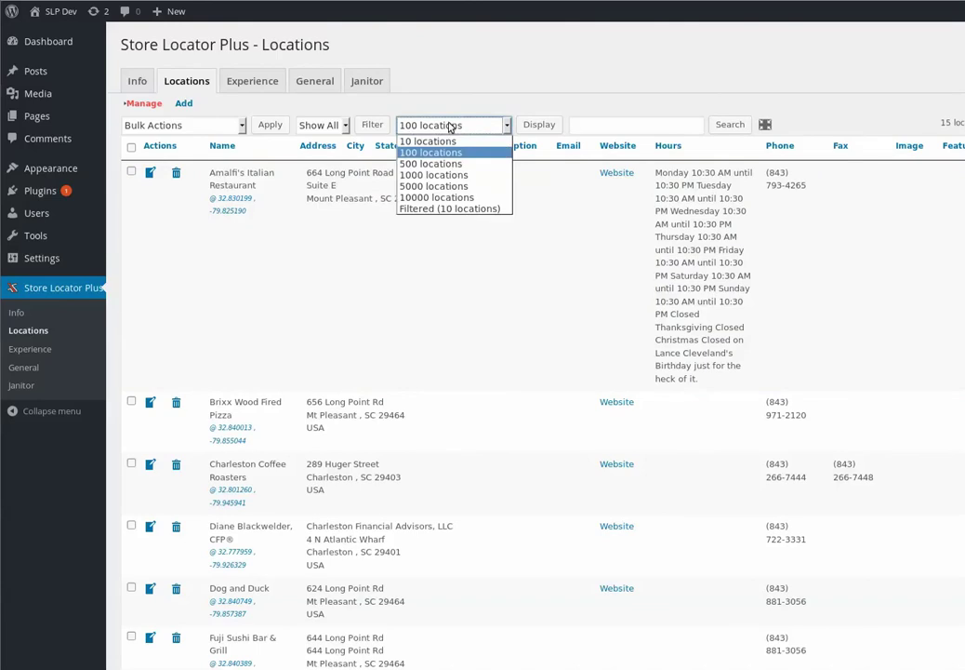
left_click(433, 138)
left_click(531, 125)
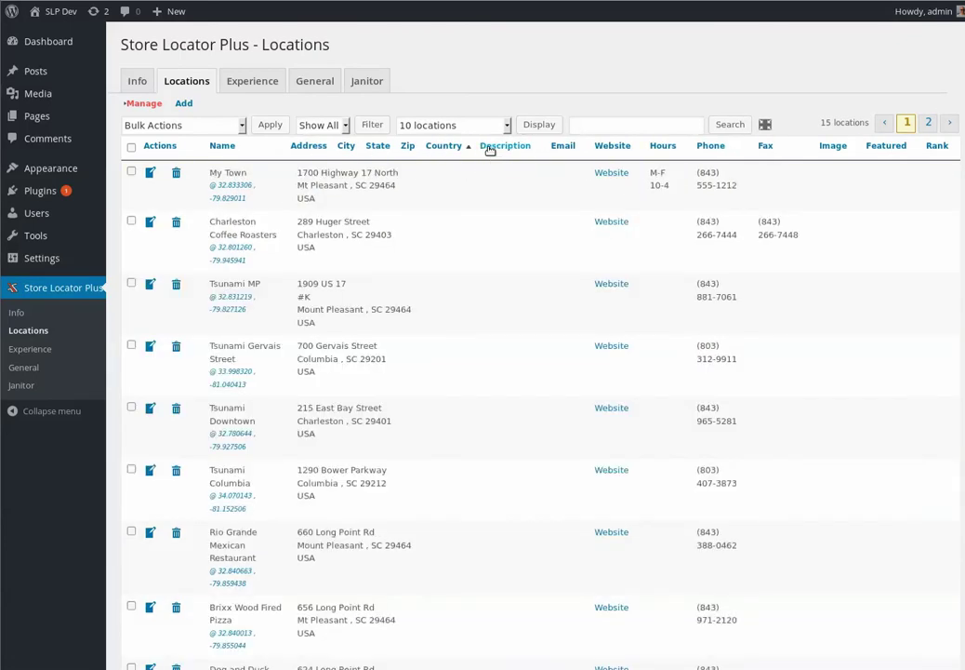
left_click(503, 149)
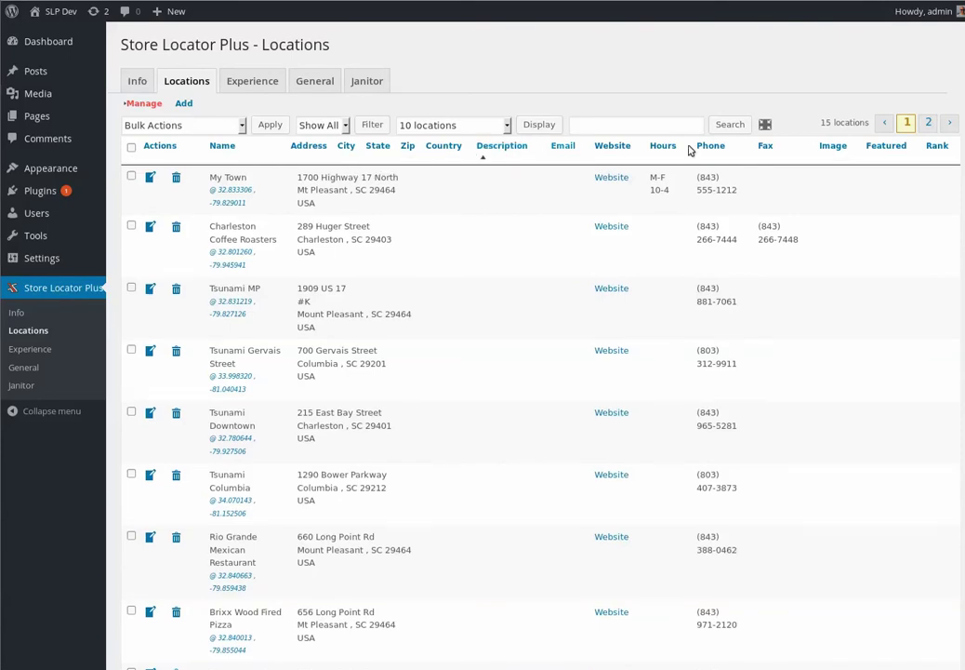
- Set the locations table to display 100 locations per page
left_click(450, 130)
left_click(442, 153)
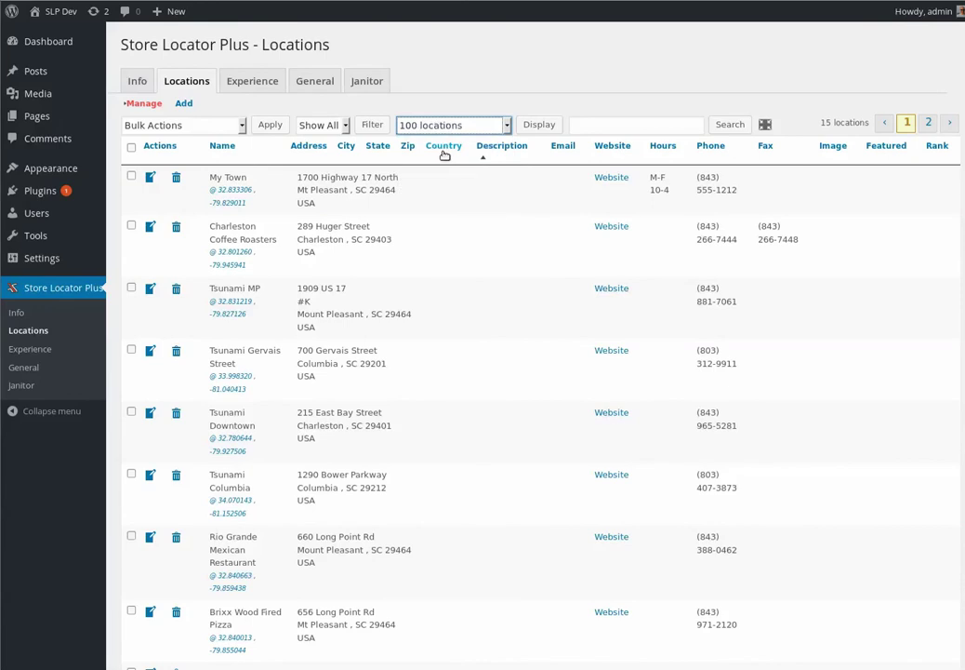
left_click(540, 124)
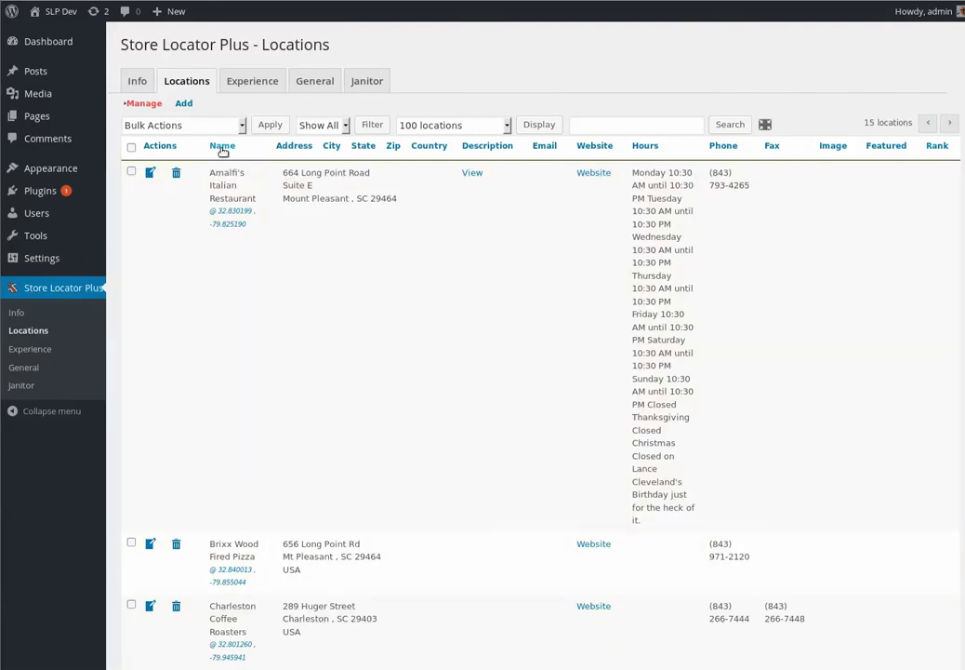
- Sort the locations by the Website, Name, Description, Email, Fax, Hours and Phone columns in turn, finishing with Phone
left_click(733, 147)
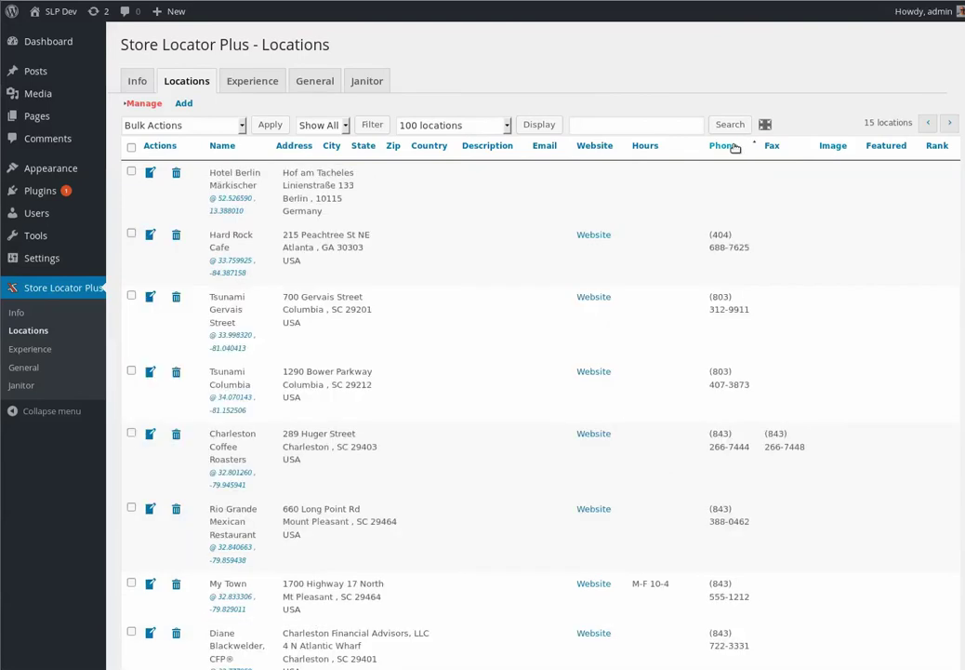
left_click(604, 146)
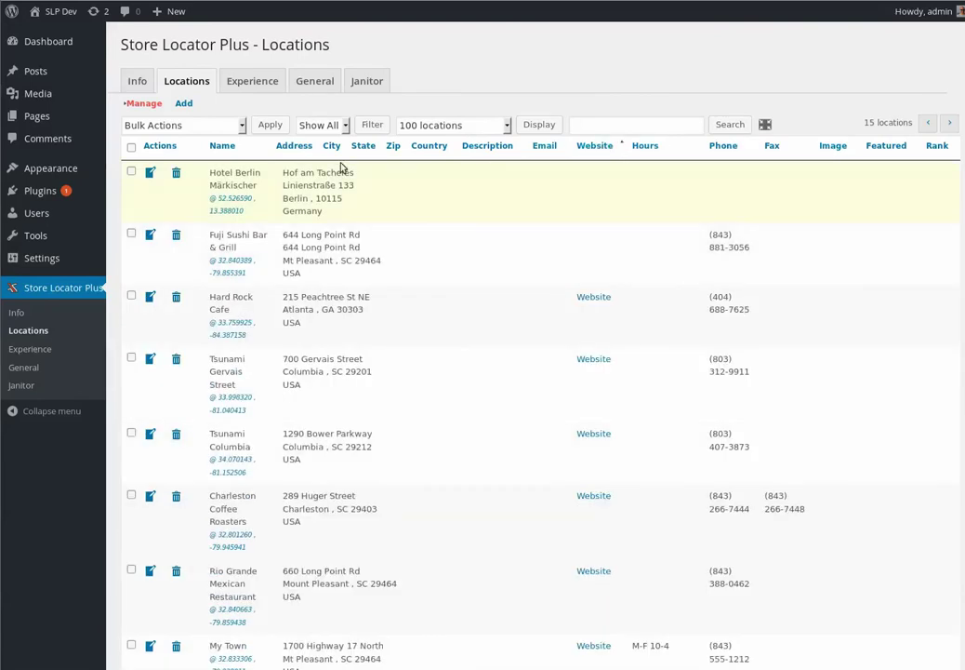
left_click(231, 153)
left_click(479, 149)
left_click(556, 148)
left_click(730, 149)
left_click(770, 149)
left_click(656, 148)
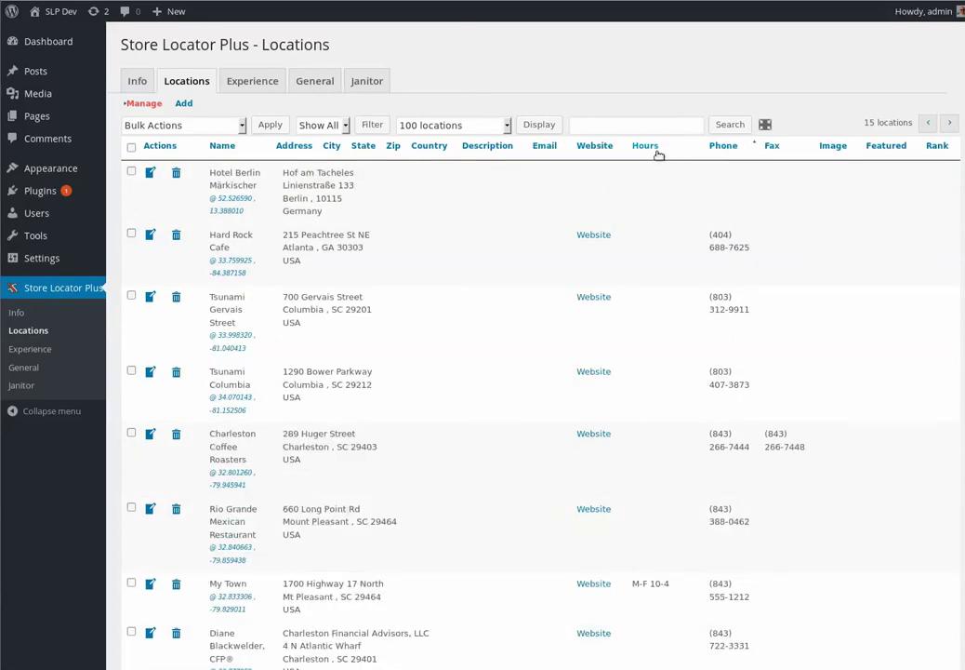
left_click(642, 149)
left_click(588, 148)
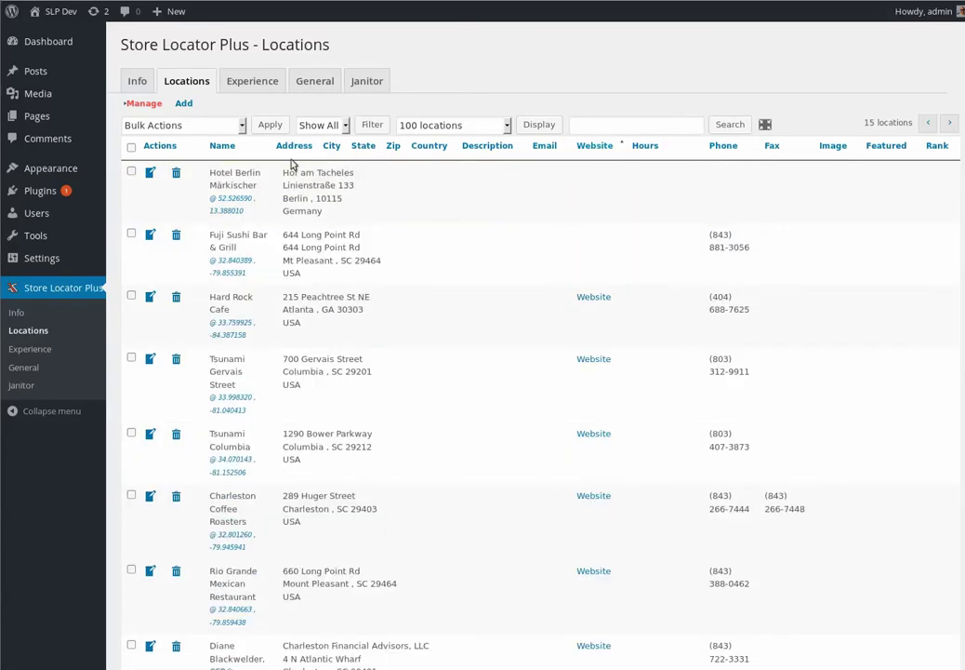
left_click(219, 148)
left_click(730, 147)
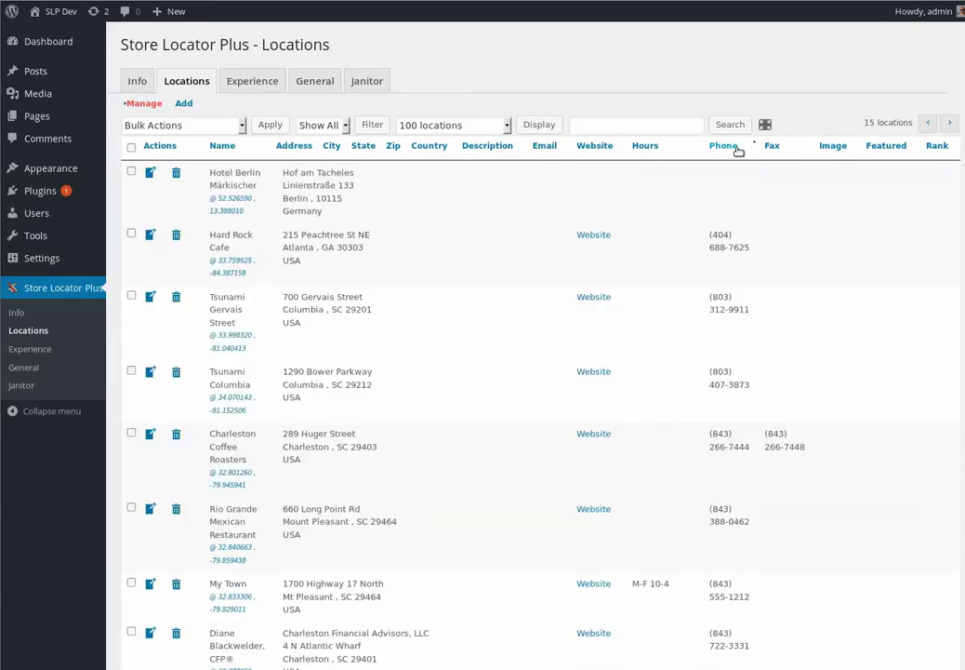
- Try the 500 and 100 locations page sizes, and reload the table with 10 locations per page
left_click(434, 127)
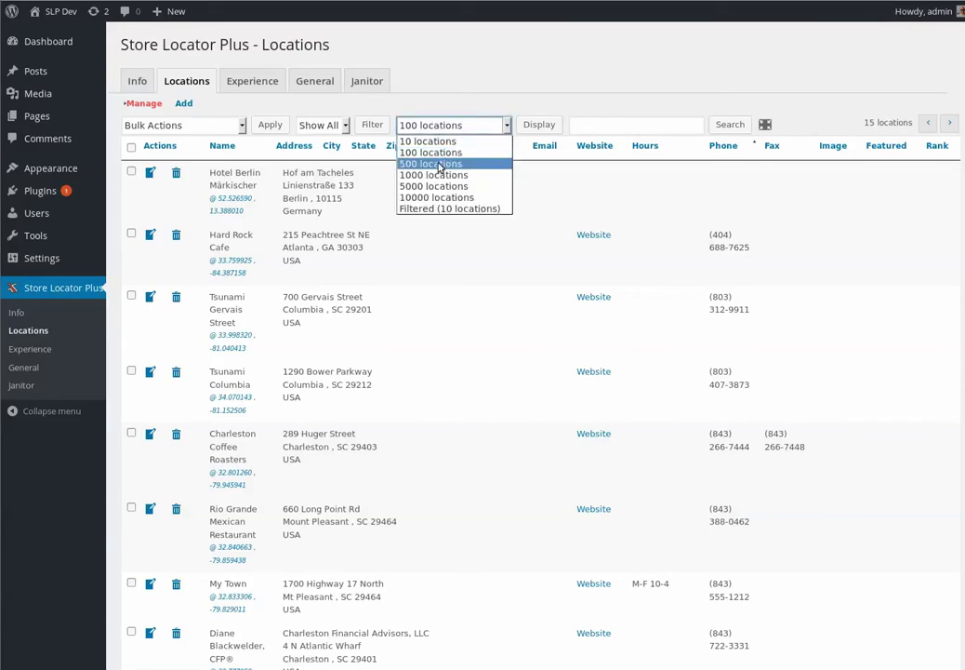
left_click(440, 165)
left_click(479, 125)
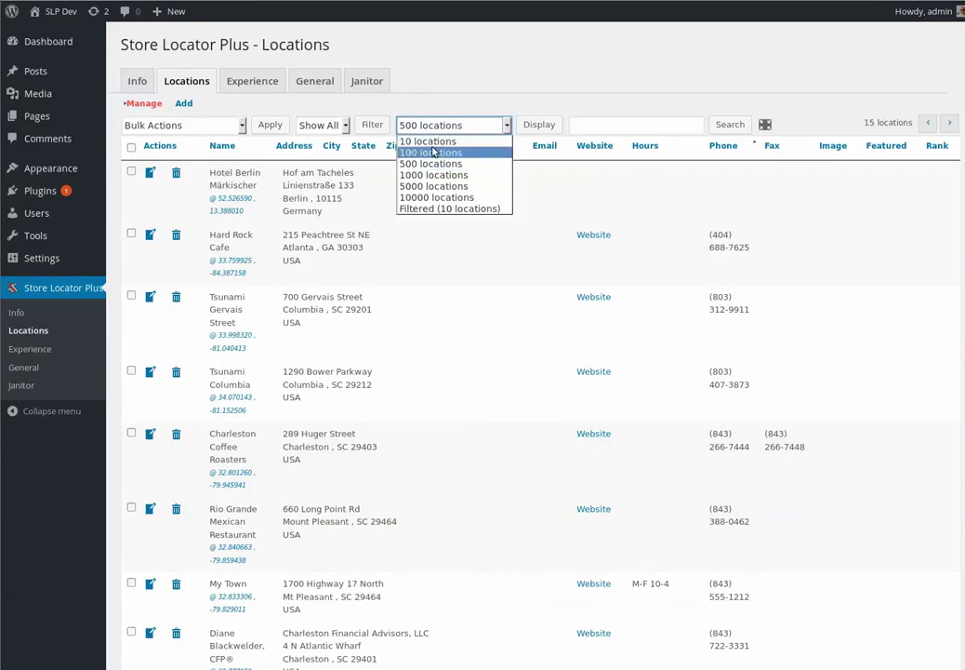
left_click(433, 152)
left_click(502, 125)
left_click(439, 143)
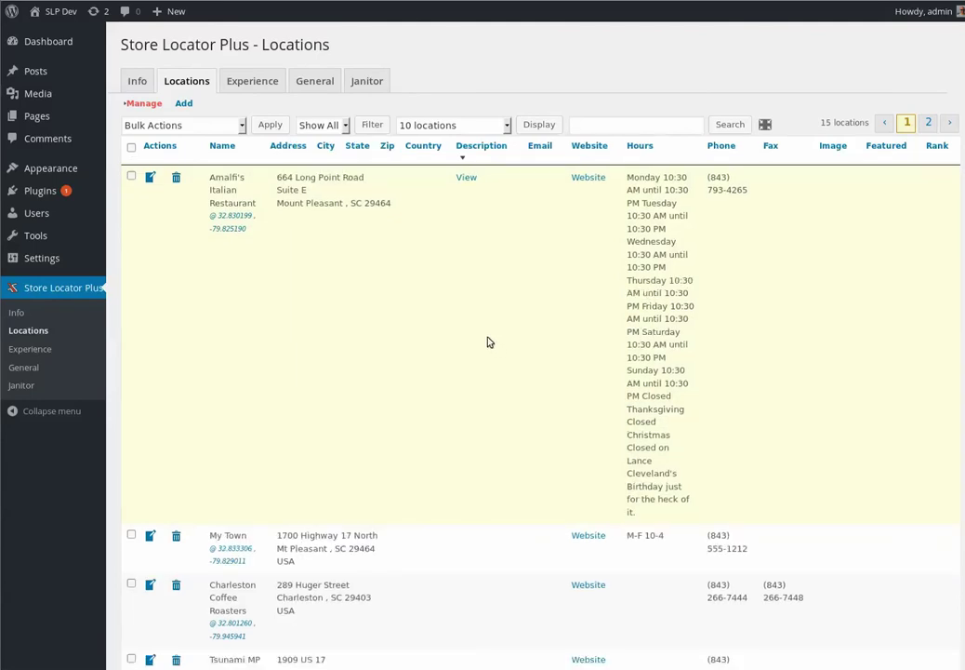
- Switch the locations table back to 100 locations per page and reload it
left_click(474, 125)
left_click(459, 152)
left_click(522, 129)
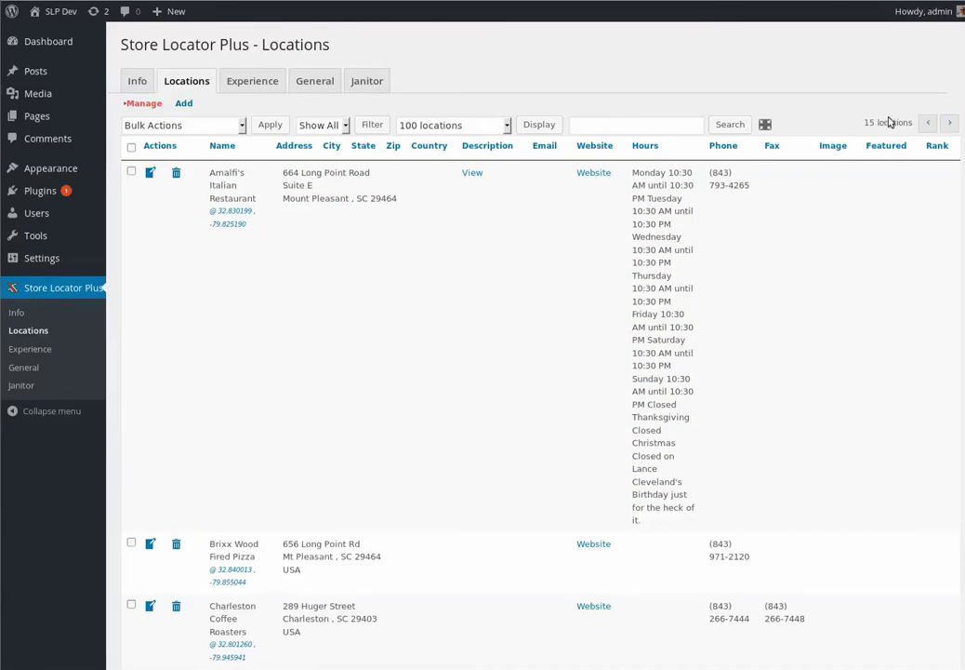
- Re-sort the full locations list by Website, Description, Phone, Fax and Hours to compare the orderings
left_click(593, 148)
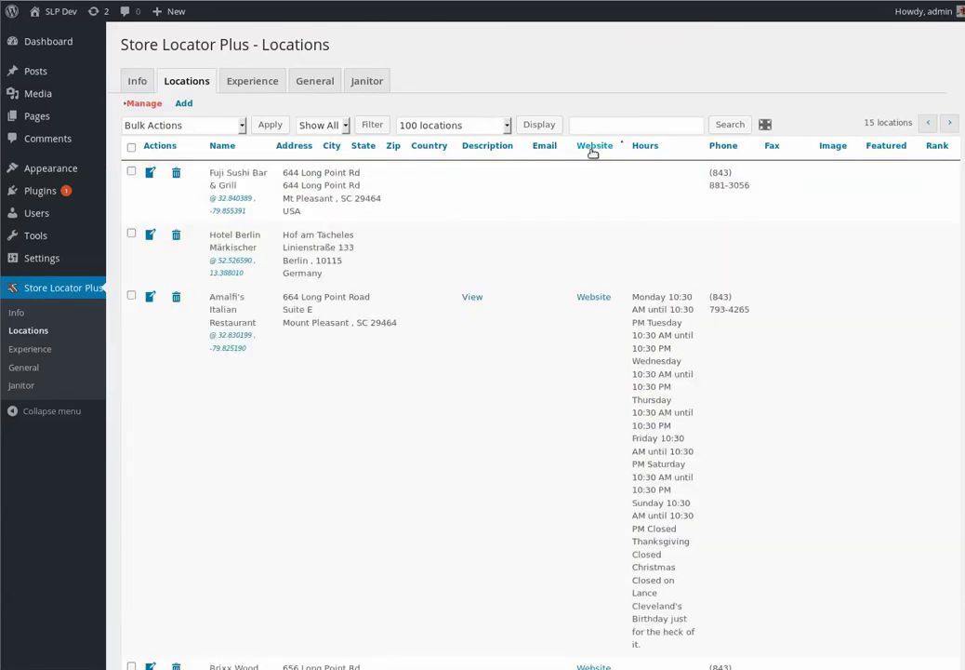
left_click(478, 147)
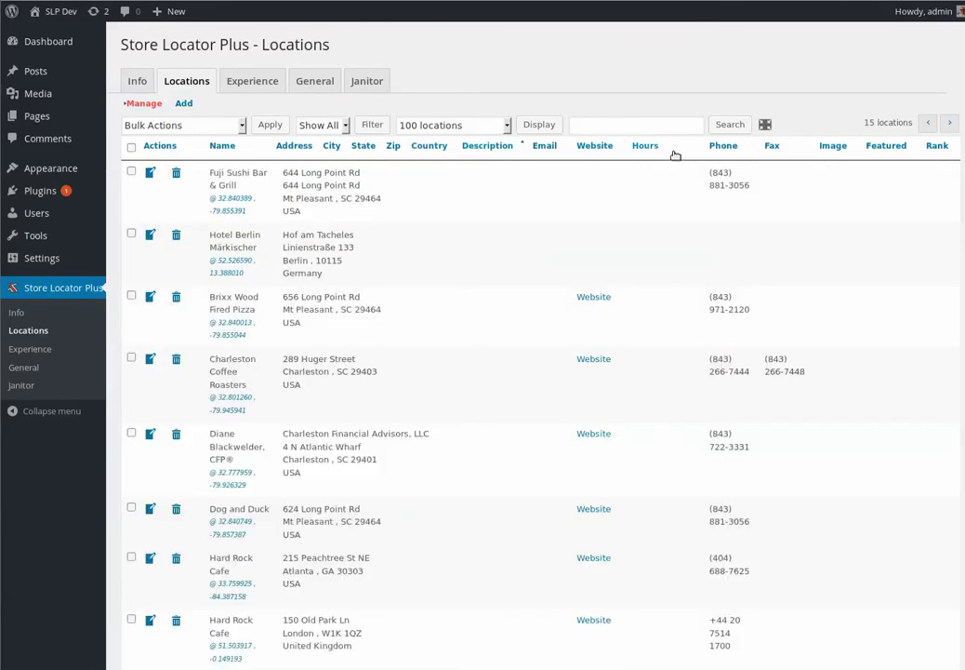
left_click(725, 147)
left_click(771, 147)
left_click(725, 147)
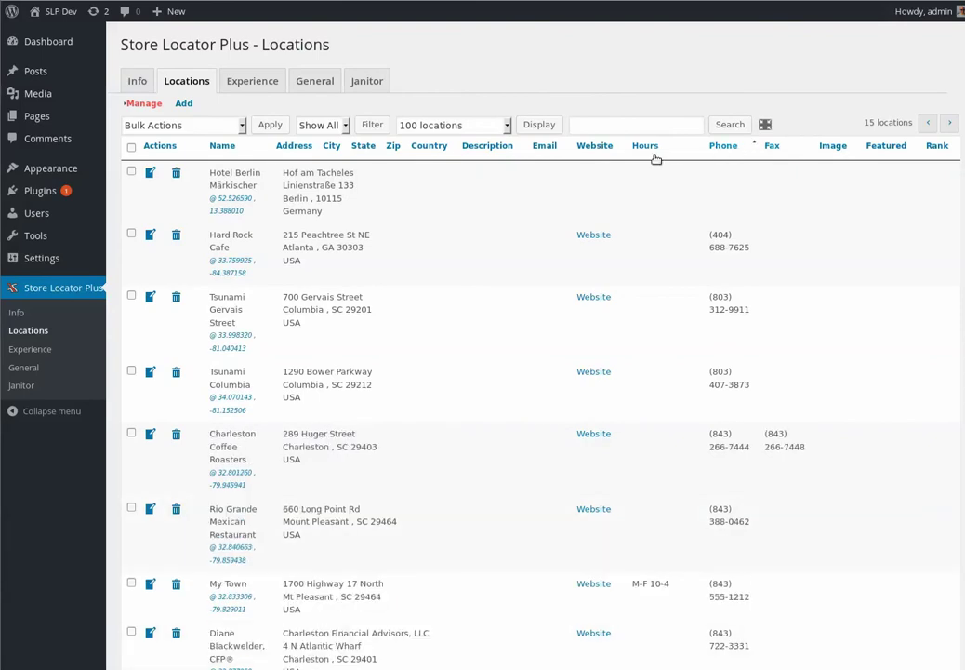
left_click(648, 149)
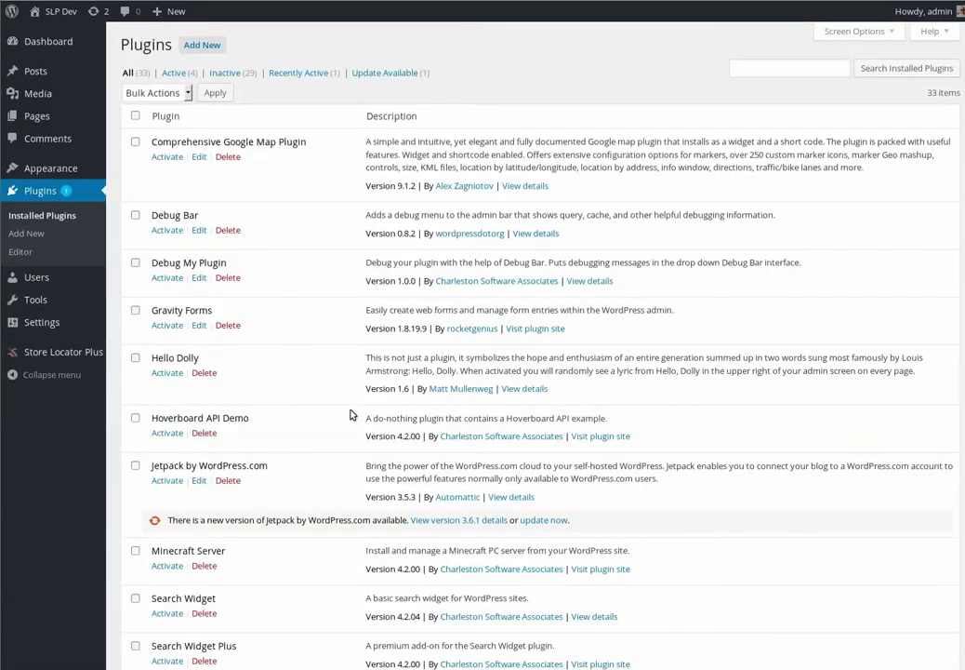
- Activate the Contact Extender add-on among the installed plugins and open the Store Locator Plus Locations page
scroll(351, 414, "down", 5)
scroll(351, 414, "down", 1)
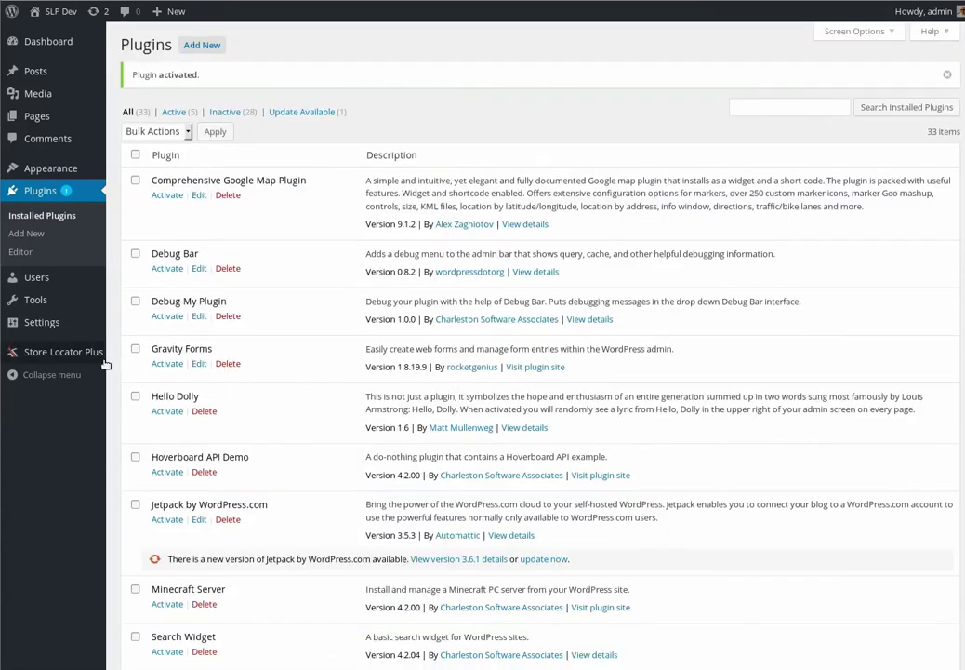
mouse_move(99, 359)
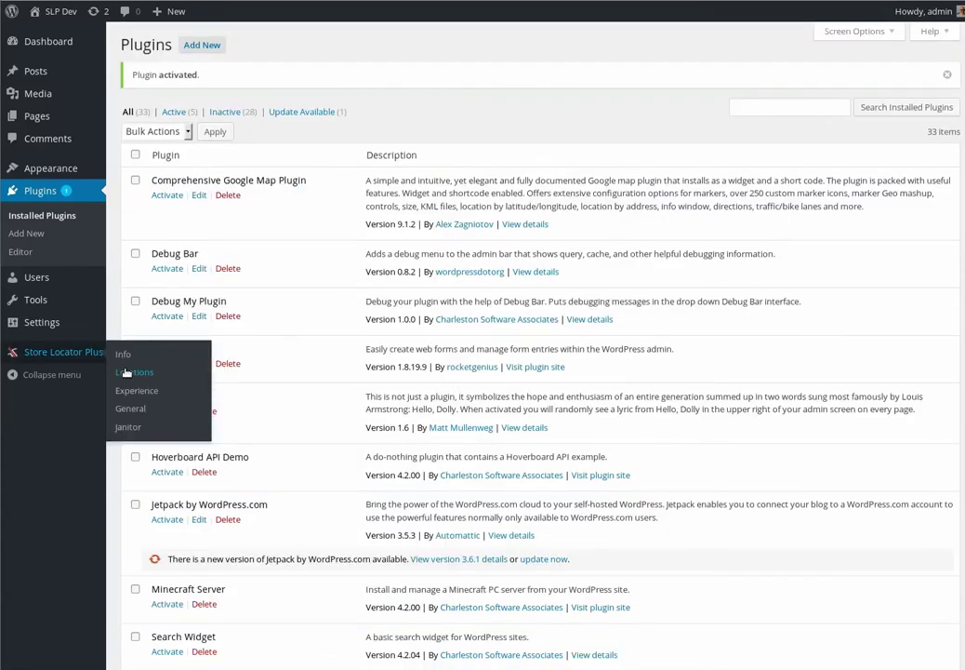
left_click(127, 372)
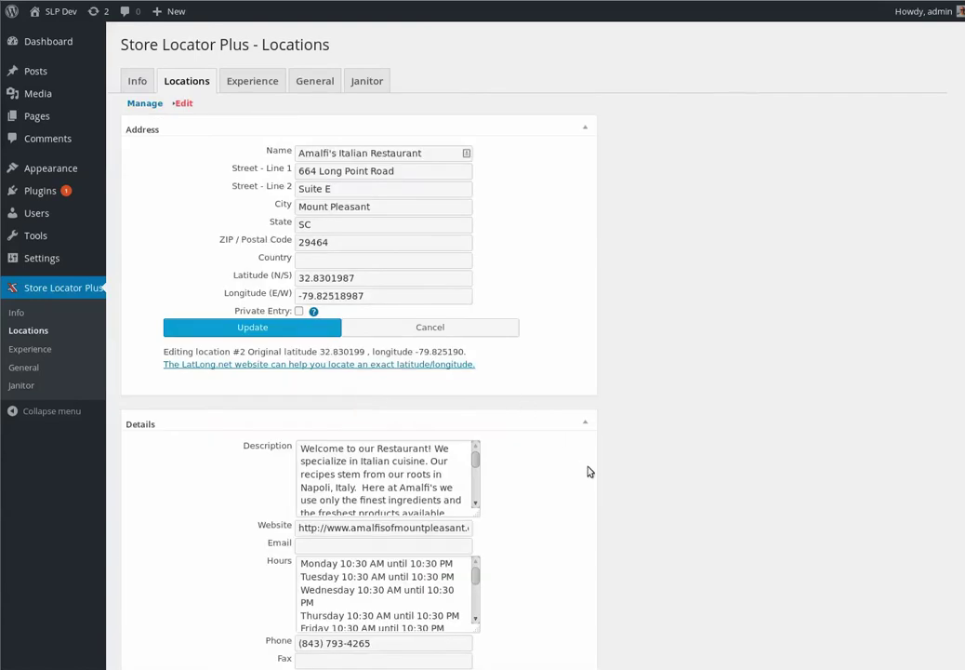
- Collapse and re-expand the Contact Extender section of the Amalfi's Italian Restaurant location being edited
scroll(587, 472, "down", 5)
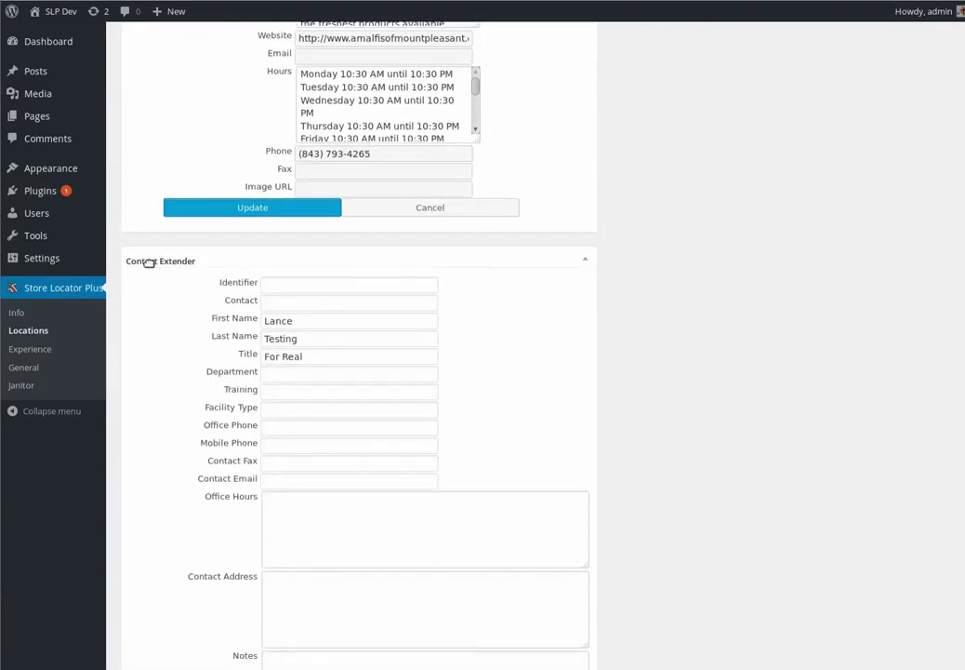
left_click(149, 262)
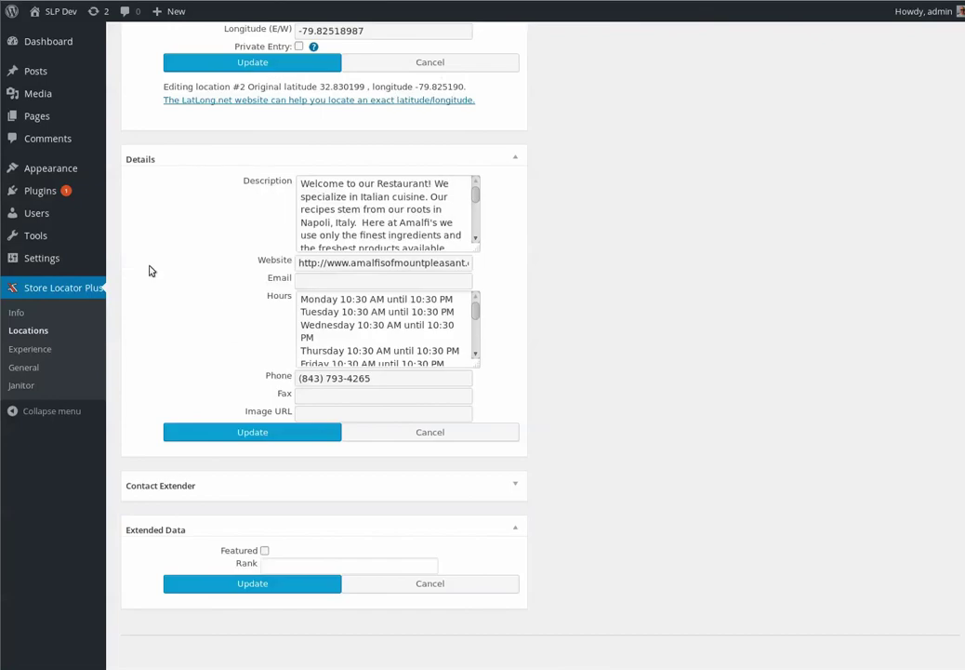
left_click(168, 485)
- Collapse and expand the Extended Data section with the Featured and Rank fields several times
scroll(183, 568, "down", 7)
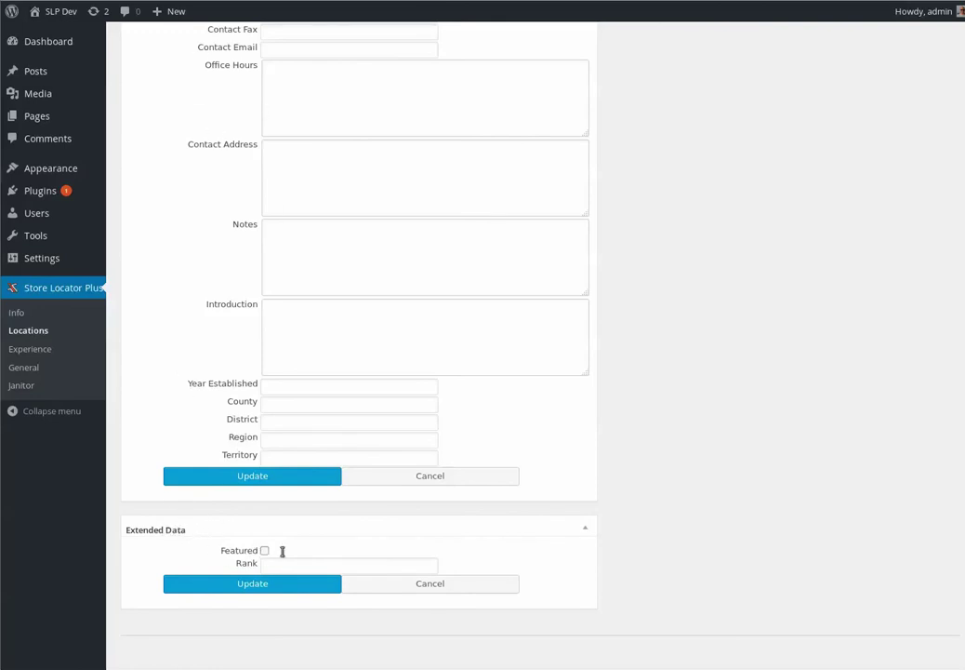
left_click(147, 526)
left_click(156, 592)
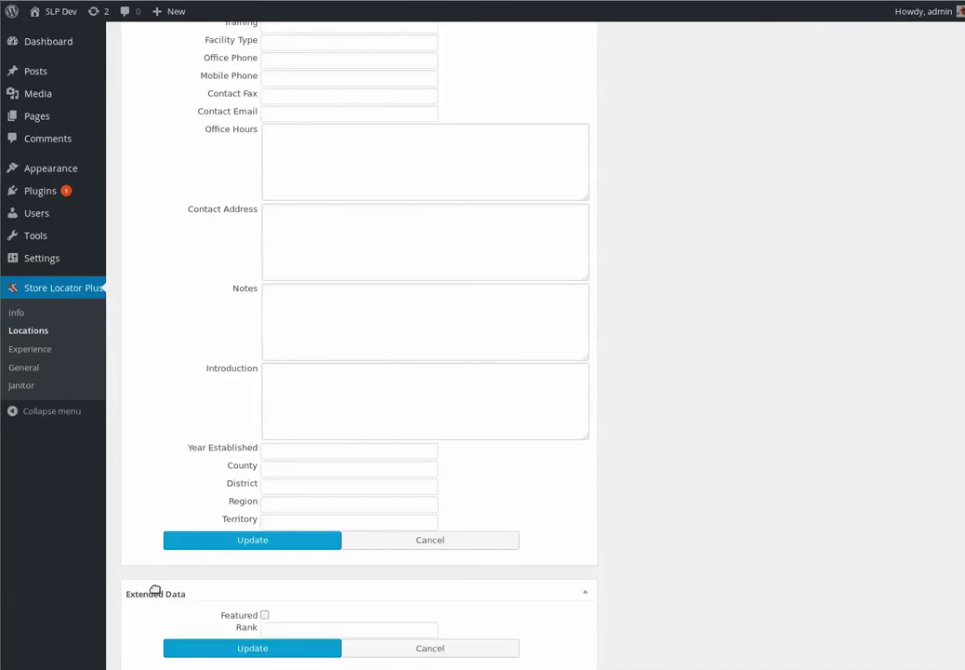
left_click(155, 594)
left_click(156, 595)
left_click(155, 595)
left_click(157, 595)
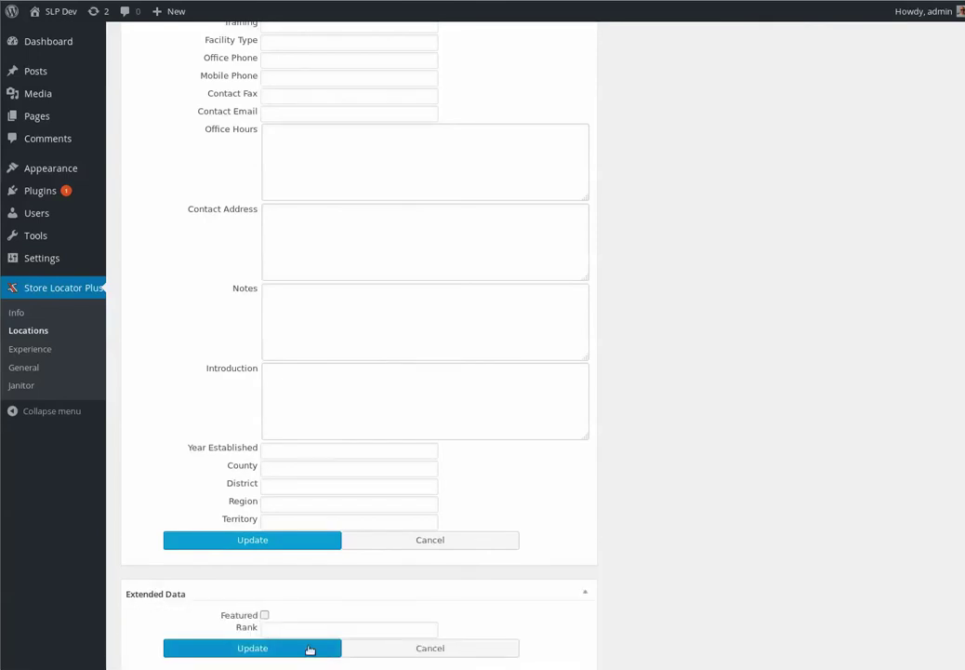
- Collapse the Contact Extender, Extended Data and Details sections of the location edit form
scroll(346, 517, "up", 7)
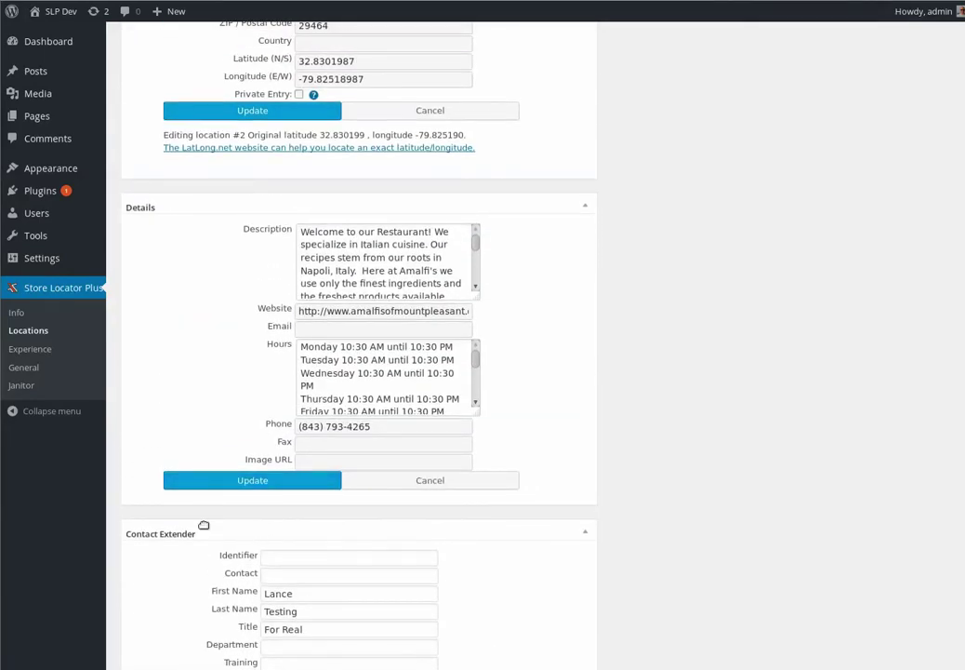
left_click(165, 532)
left_click(152, 580)
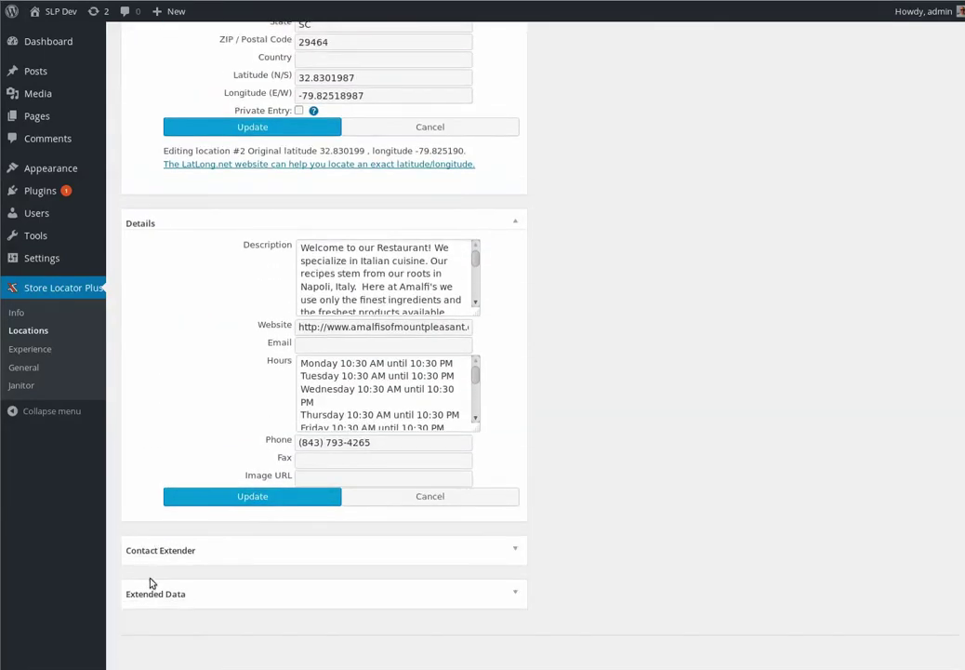
left_click(231, 222)
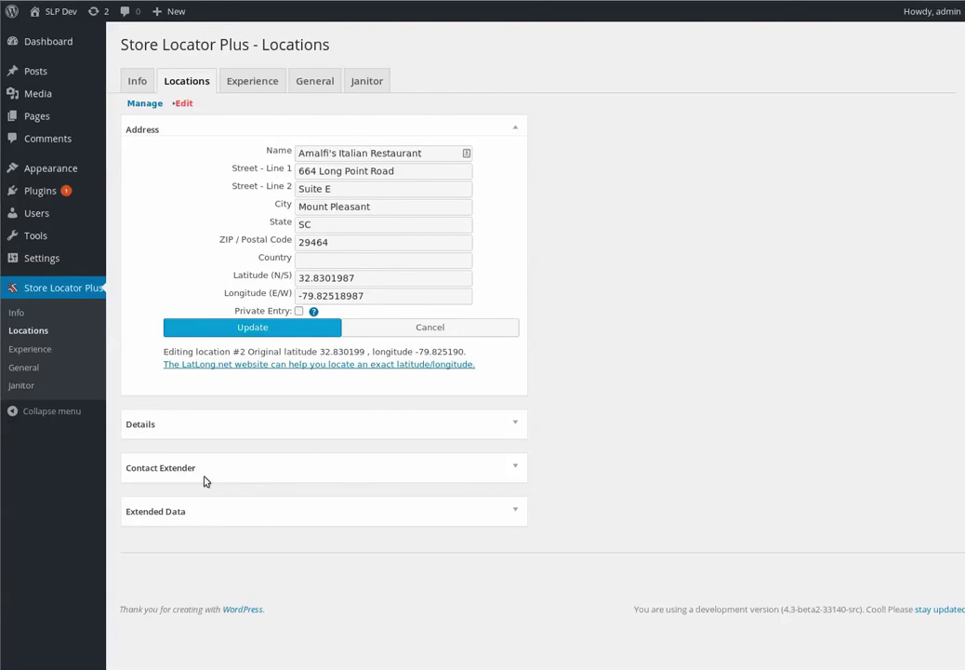
- Expand and re-collapse the Extended Data and Contact Extender sections while the Address section stays open
left_click(179, 511)
left_click(179, 467)
left_click(179, 467)
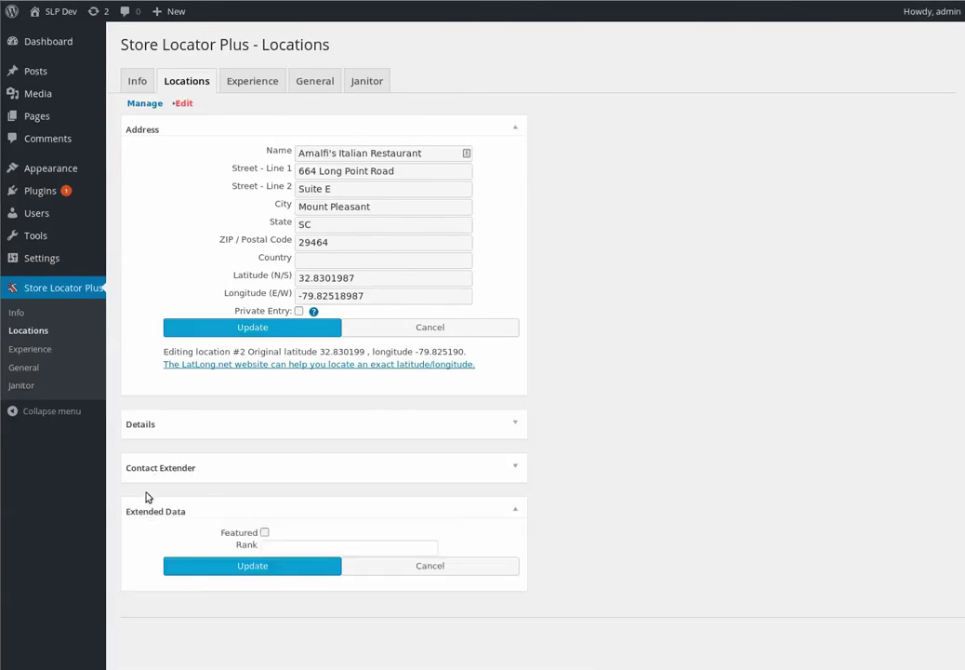
left_click(140, 510)
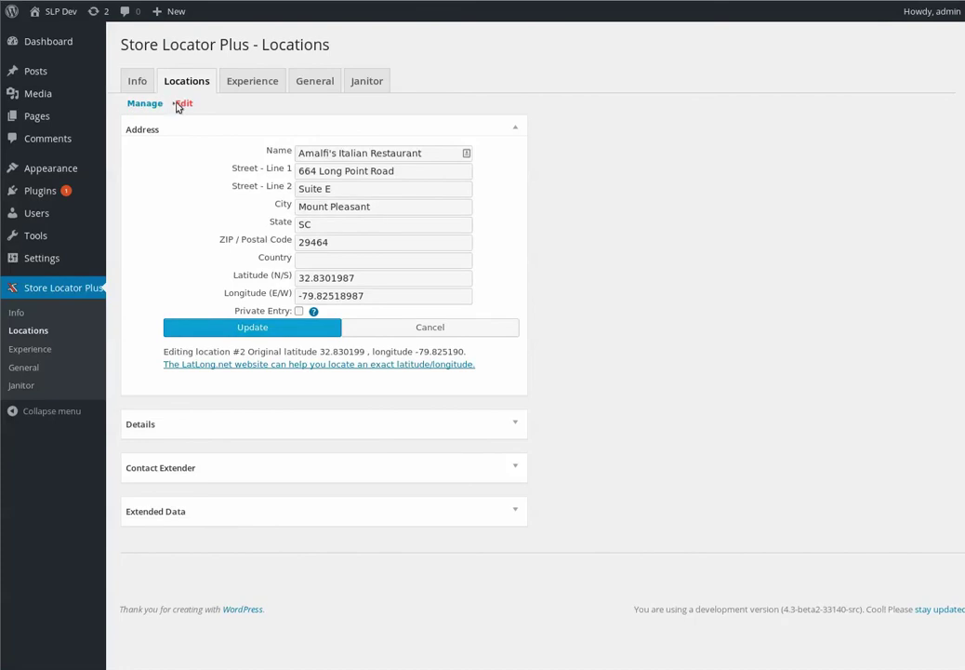
- Toggle the Address section until it is collapsed and expand the Details section
left_click(190, 128)
left_click(190, 127)
left_click(182, 130)
left_click(155, 169)
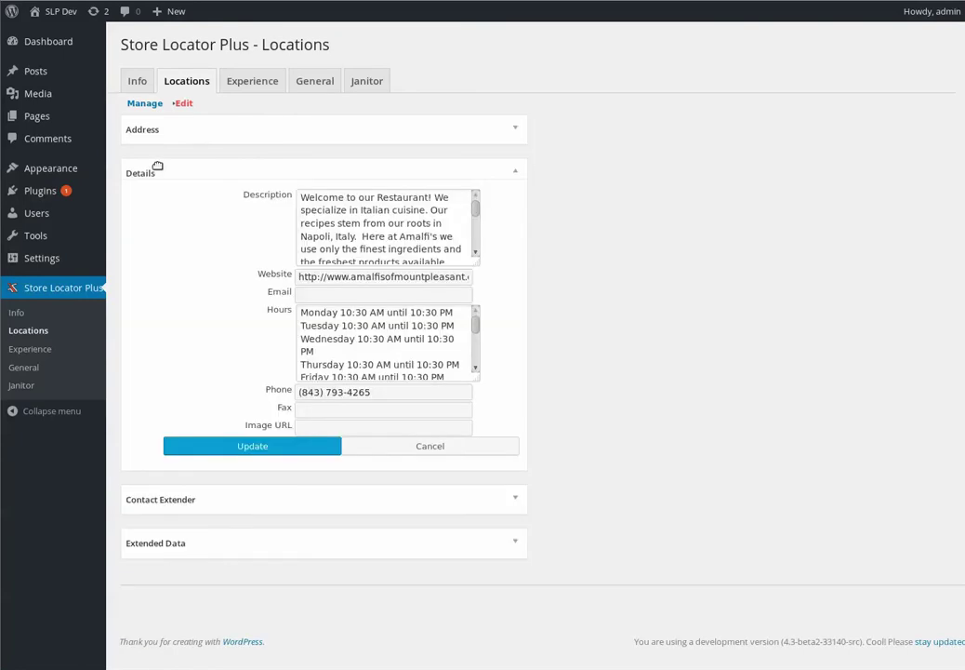
- Return to the managed locations list and look across its full width at the added contact columns
left_click(145, 103)
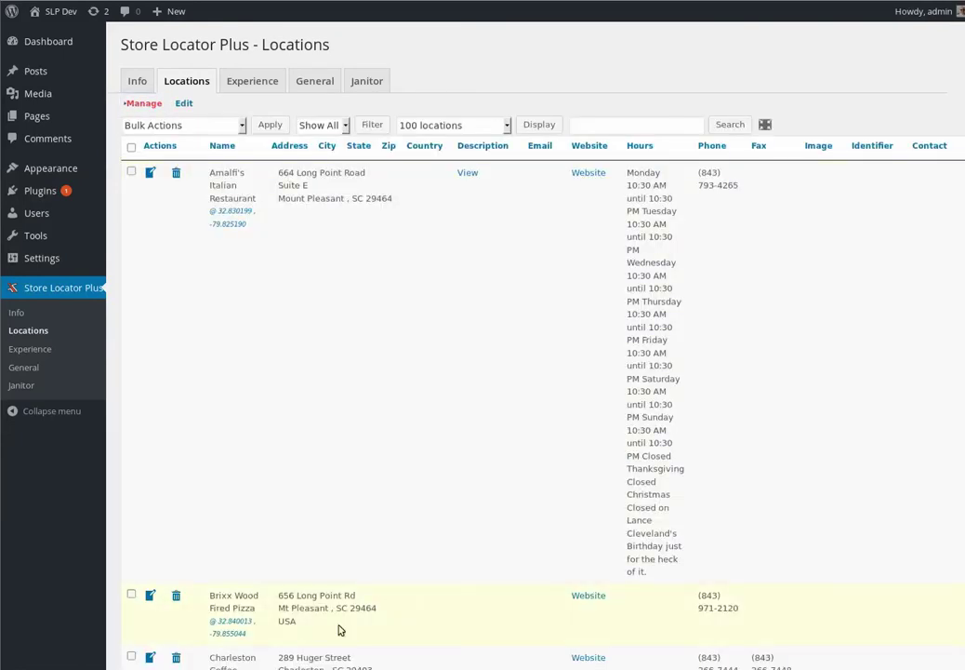
scroll(536, 372, "right", 15)
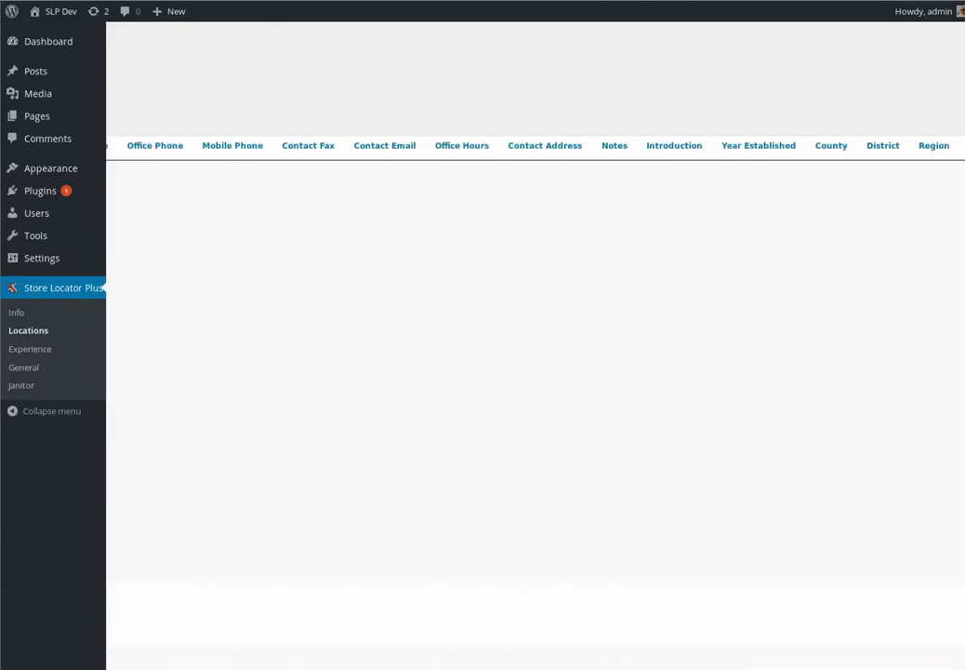
scroll(193, 666, "left", 15)
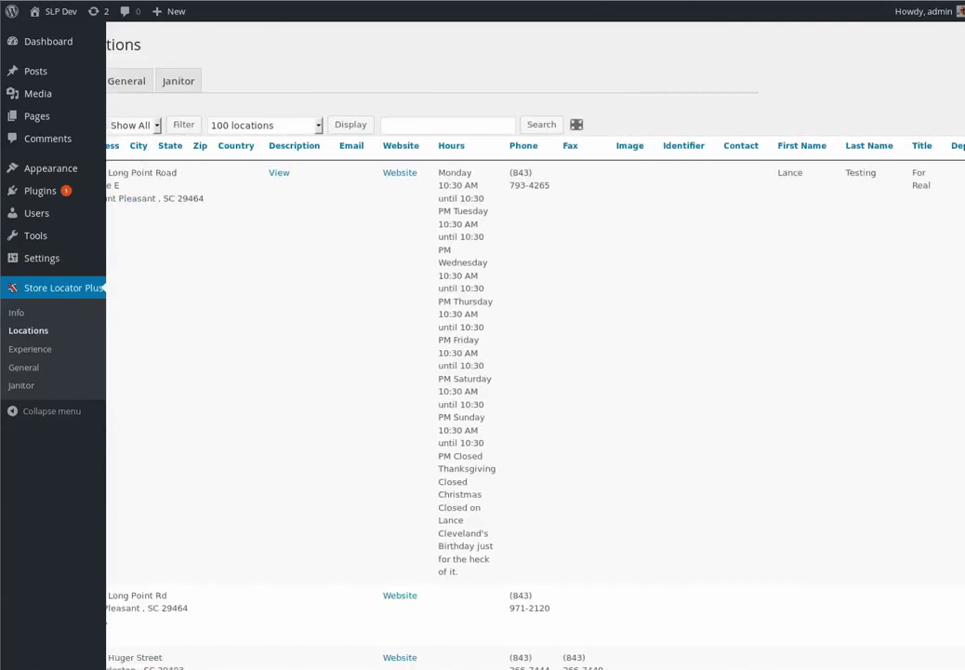
- Hide the Image, Phone, Hours and Fax columns of the locations table
left_click_drag(832, 147, 765, 126)
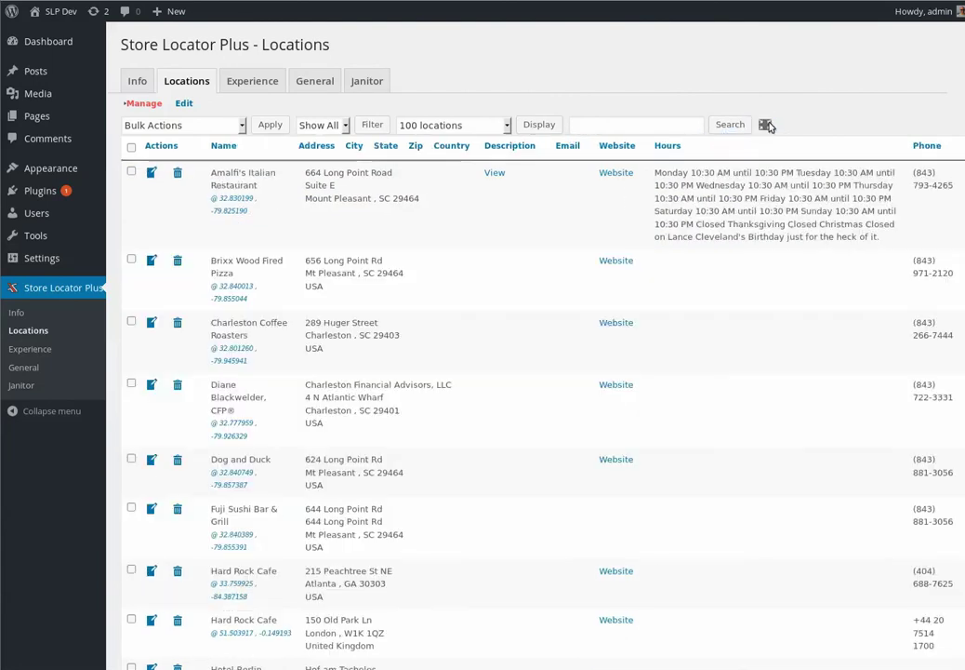
left_click_drag(927, 149, 764, 125)
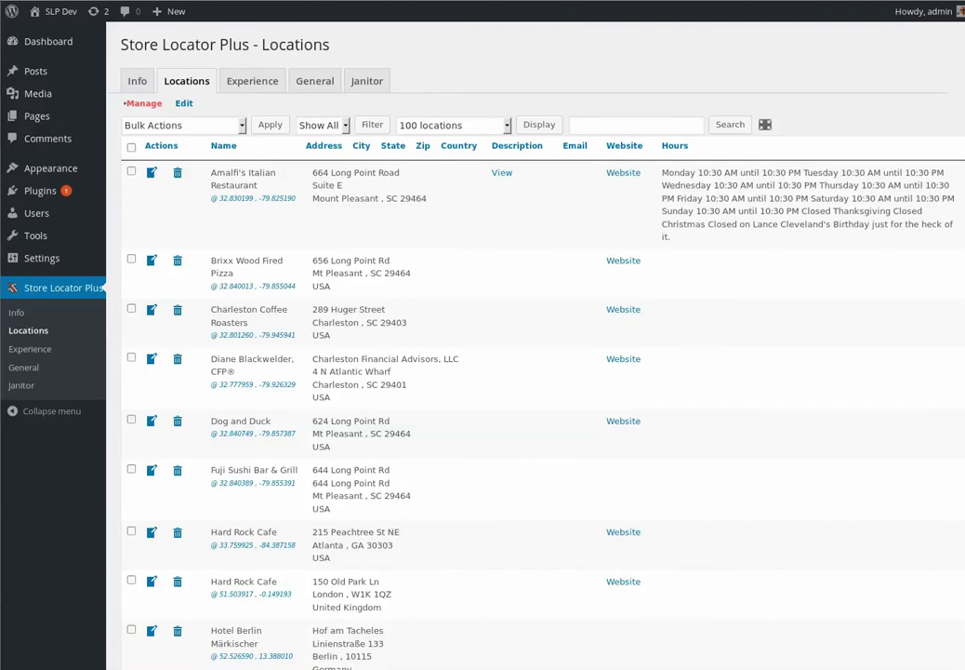
scroll(535, 372, "right", 10)
scroll(430, 177, "left", 3)
left_click_drag(358, 146, 435, 124)
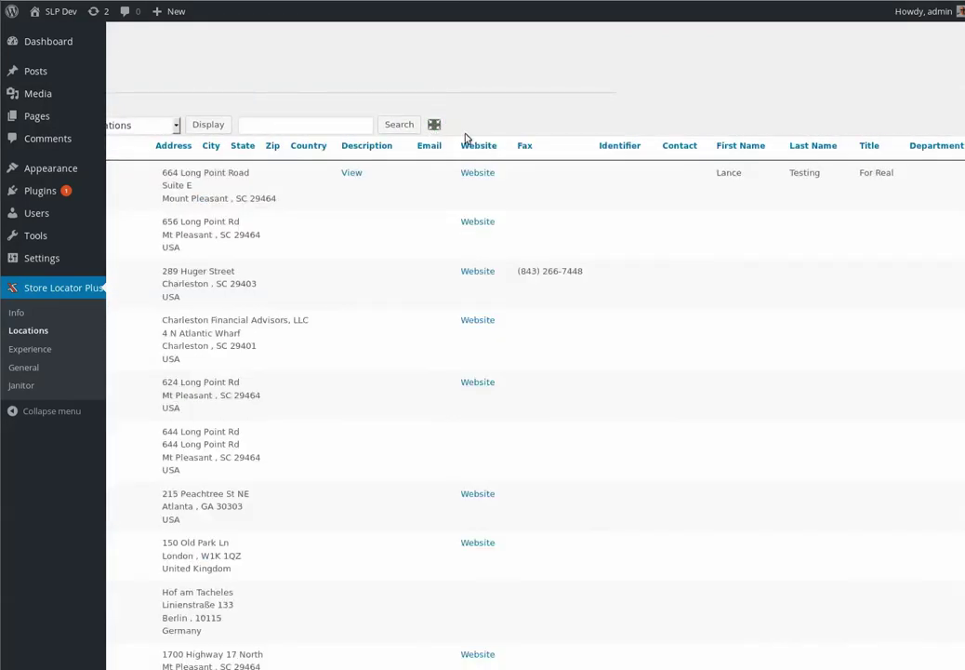
left_click_drag(524, 146, 445, 129)
- Hide the Identifier, Contact, First Name, Last Name and Title columns of the locations table
left_click_drag(543, 147, 434, 124)
left_click_drag(579, 152, 434, 126)
left_click_drag(579, 156, 437, 125)
left_click_drag(587, 149, 438, 124)
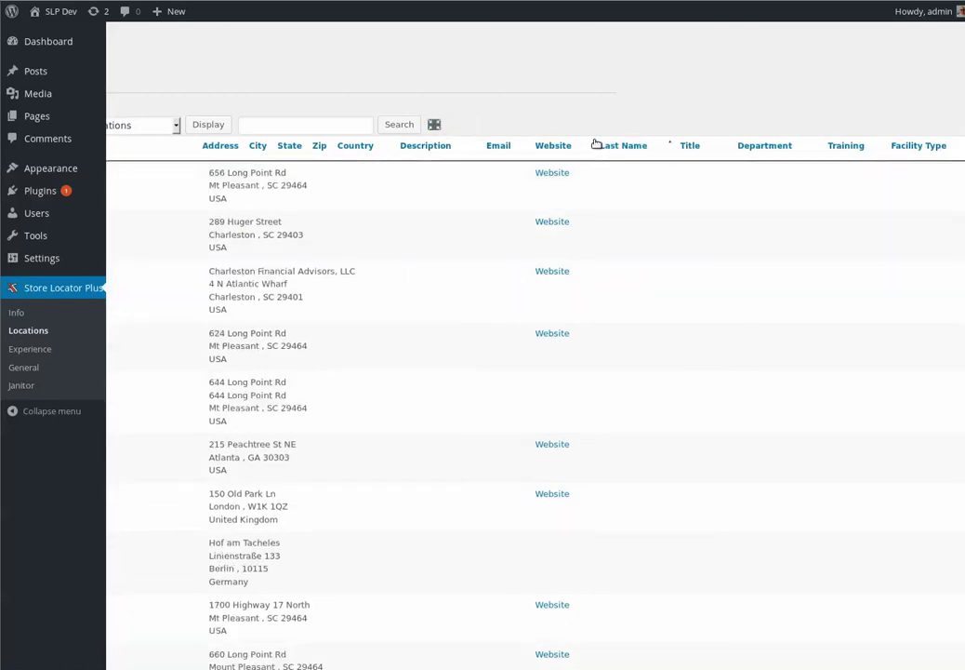
left_click_drag(627, 146, 442, 128)
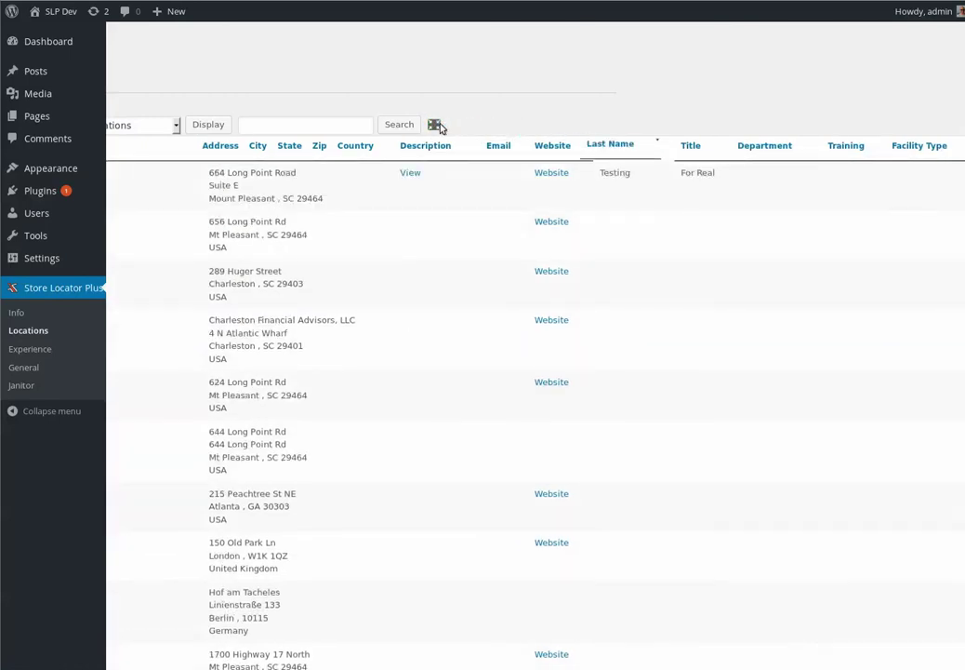
left_click_drag(610, 146, 434, 127)
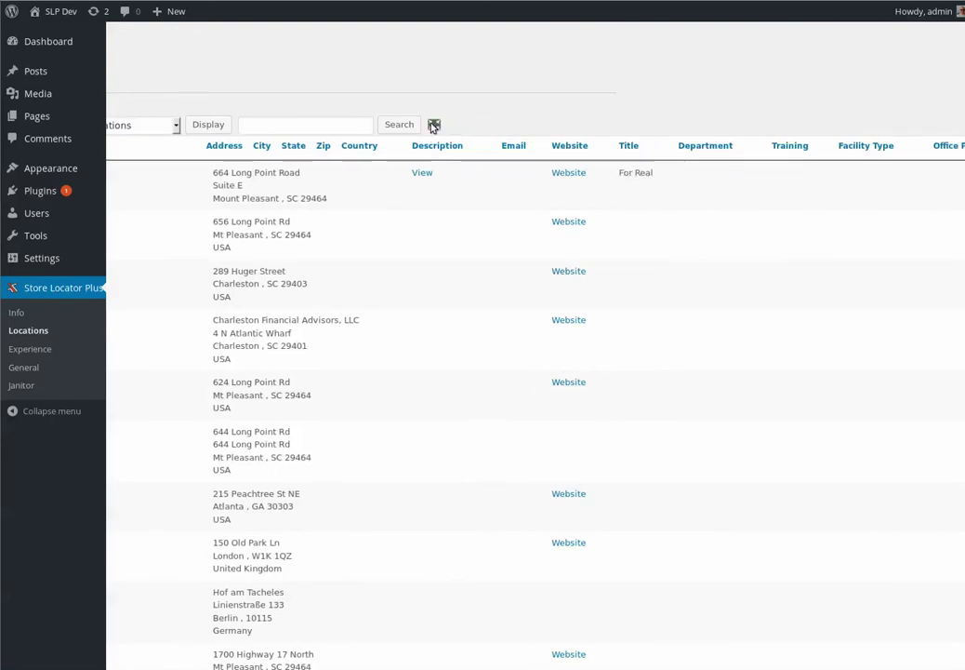
left_click_drag(633, 146, 435, 126)
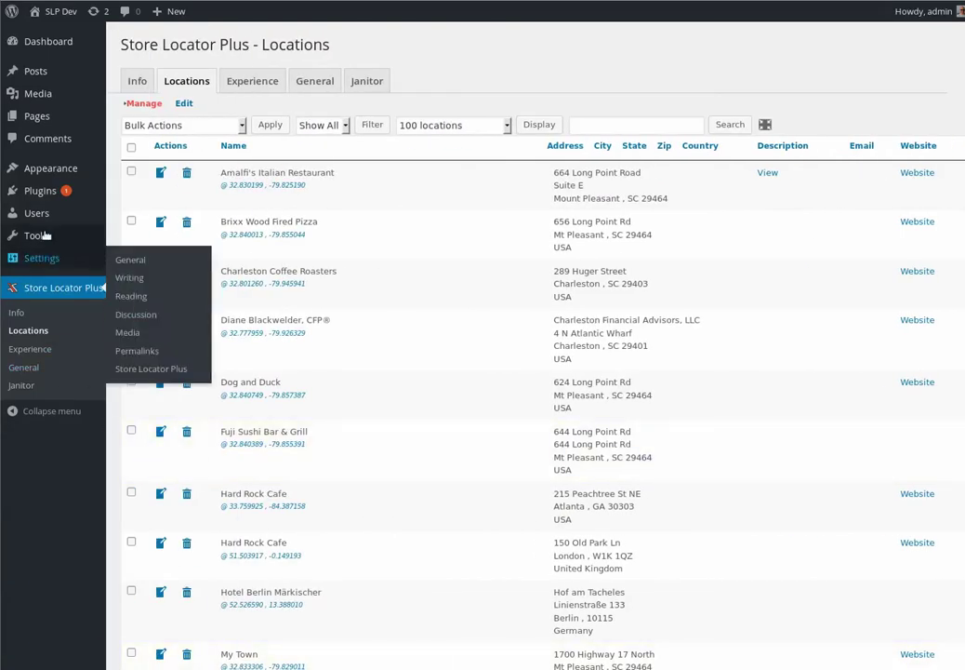
- Deactivate the Contact Extender add-on among the installed plugins and reopen the Store Locator Plus Locations page
mouse_move(42, 191)
left_click(143, 194)
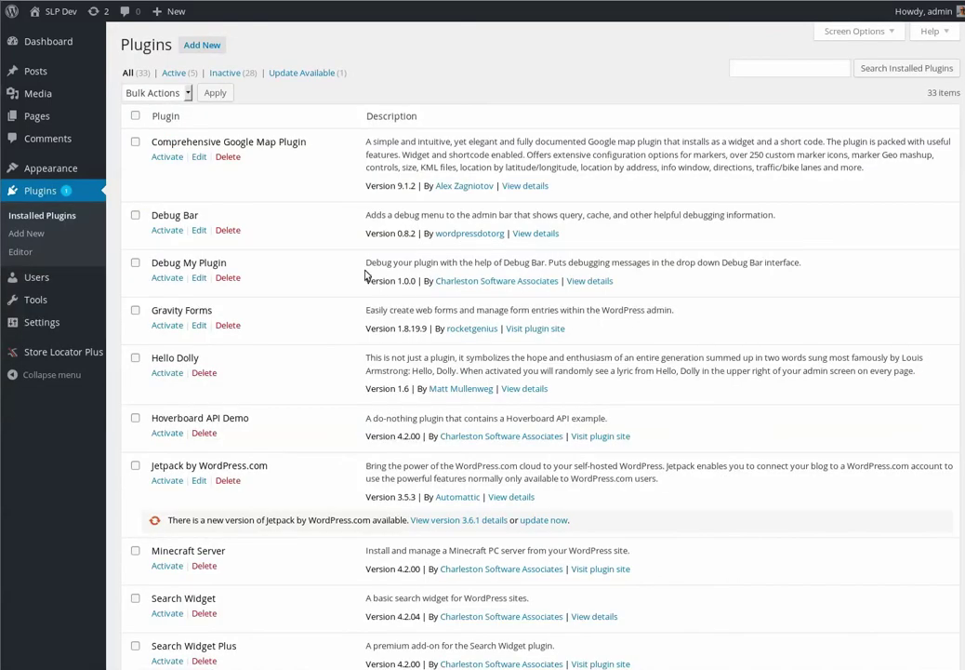
scroll(334, 485, "down", 5)
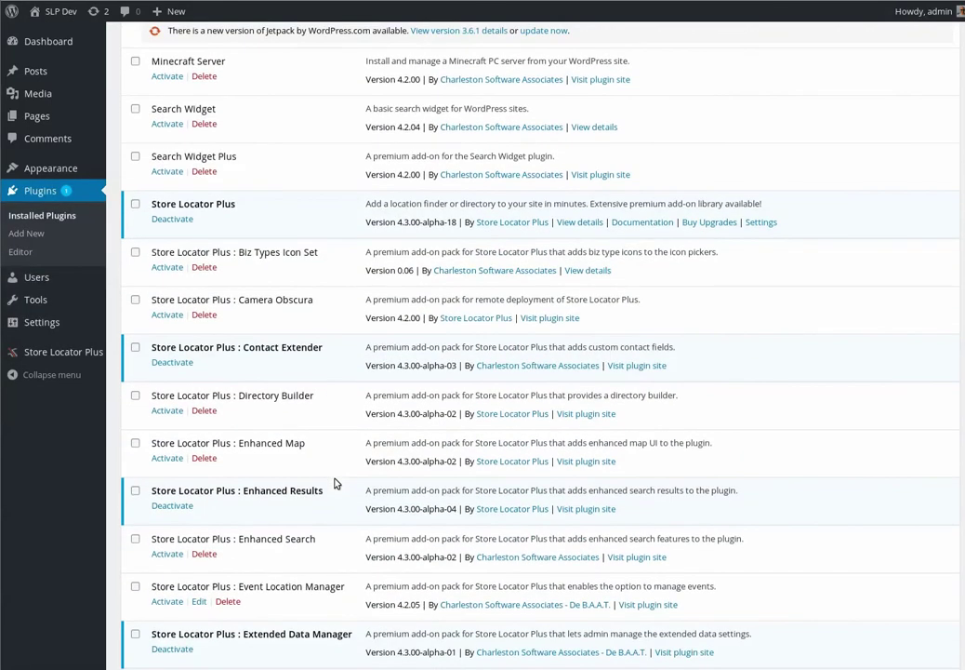
left_click(184, 363)
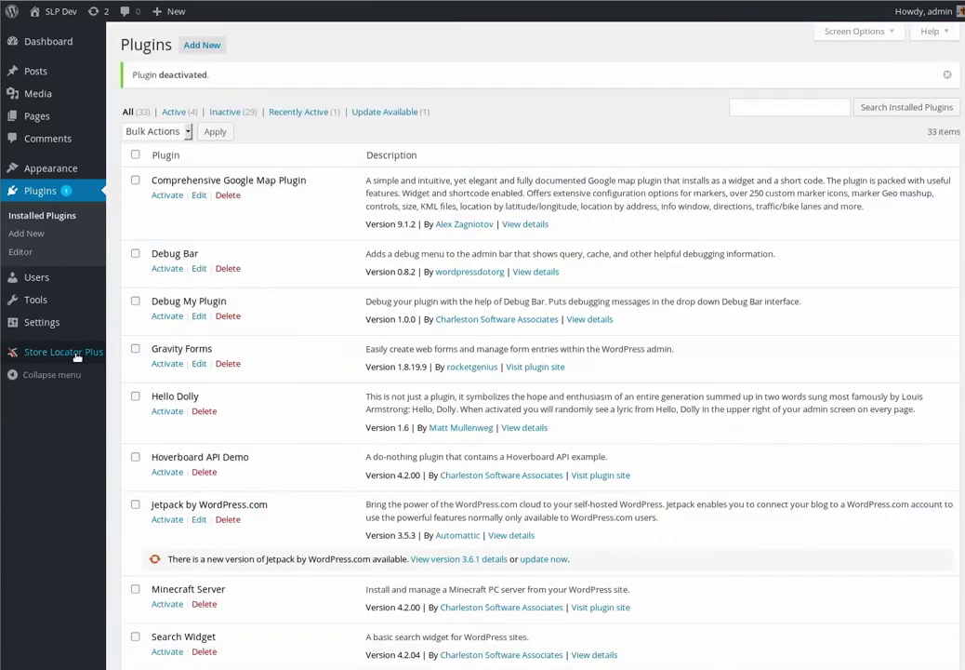
mouse_move(77, 357)
left_click(130, 374)
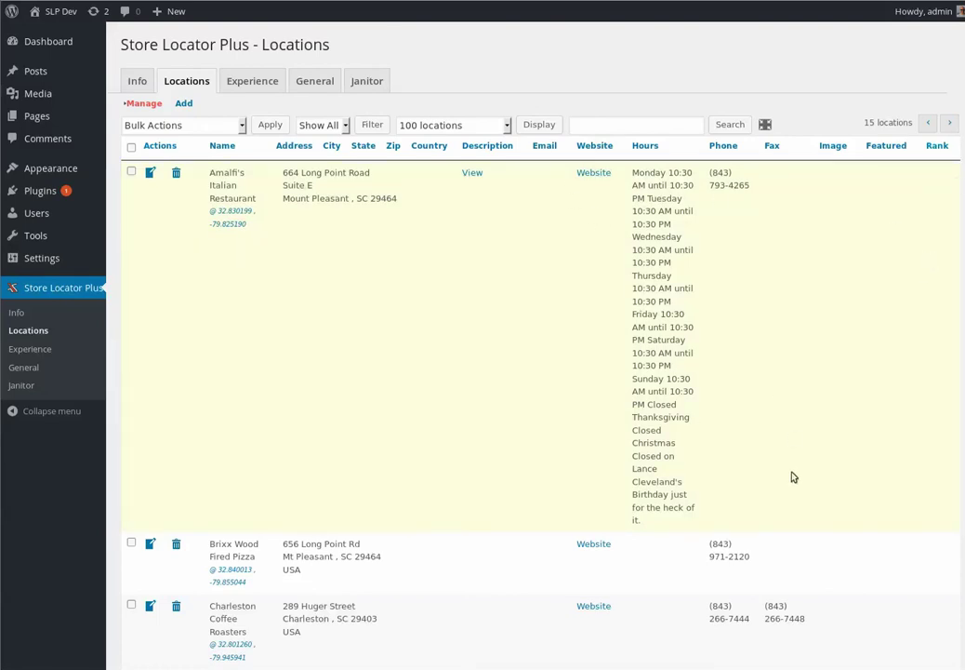
- Open the form for adding a new location and look through its Address and Details sections
left_click(183, 104)
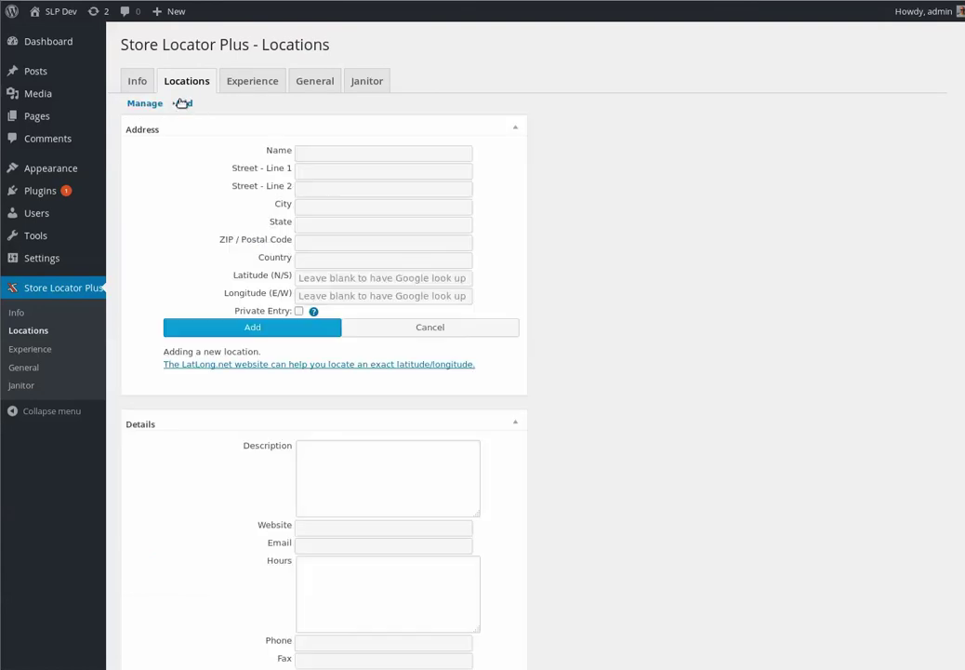
scroll(223, 456, "down", 3)
scroll(223, 457, "up", 3)
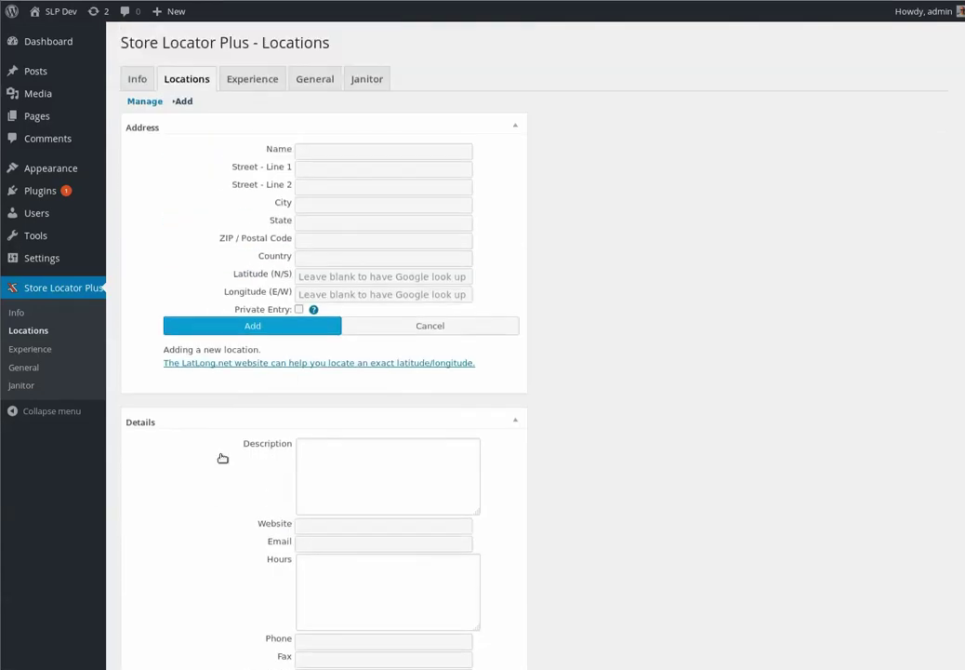
scroll(222, 457, "down", 3)
scroll(222, 456, "up", 3)
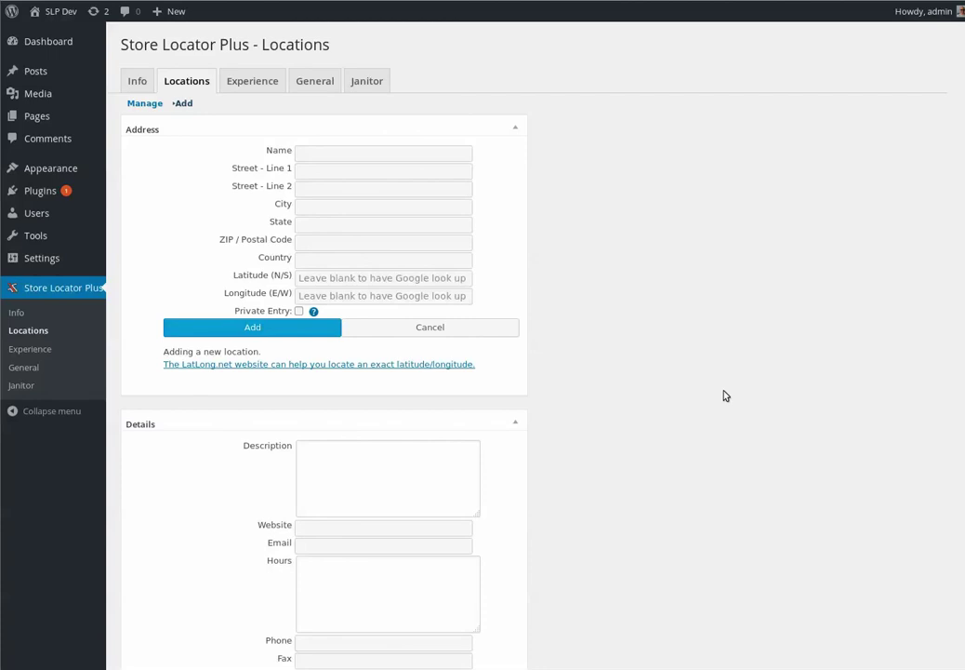
scroll(726, 396, "down", 3)
scroll(725, 395, "up", 3)
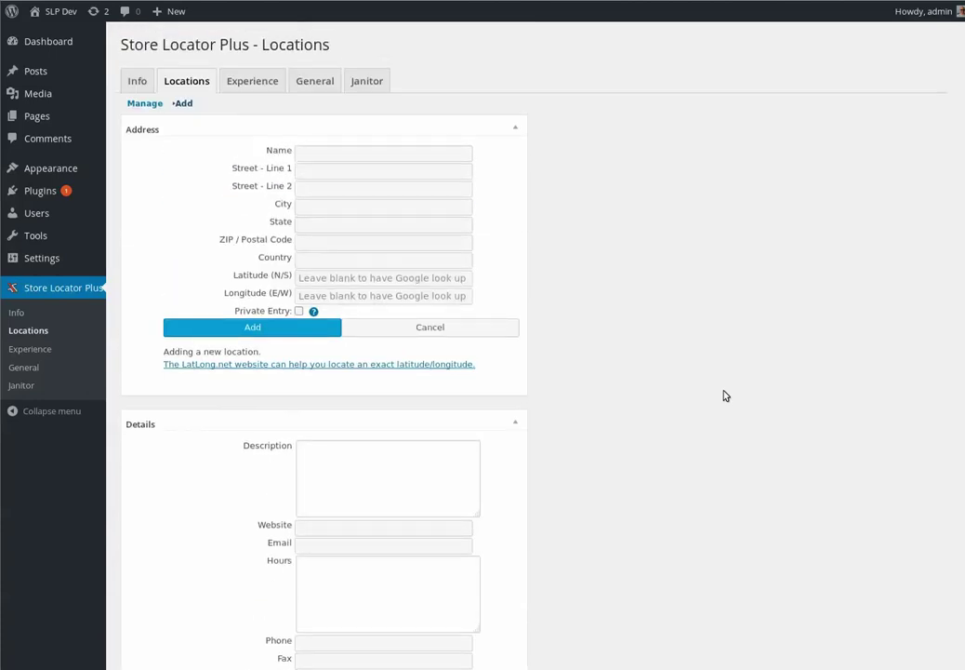